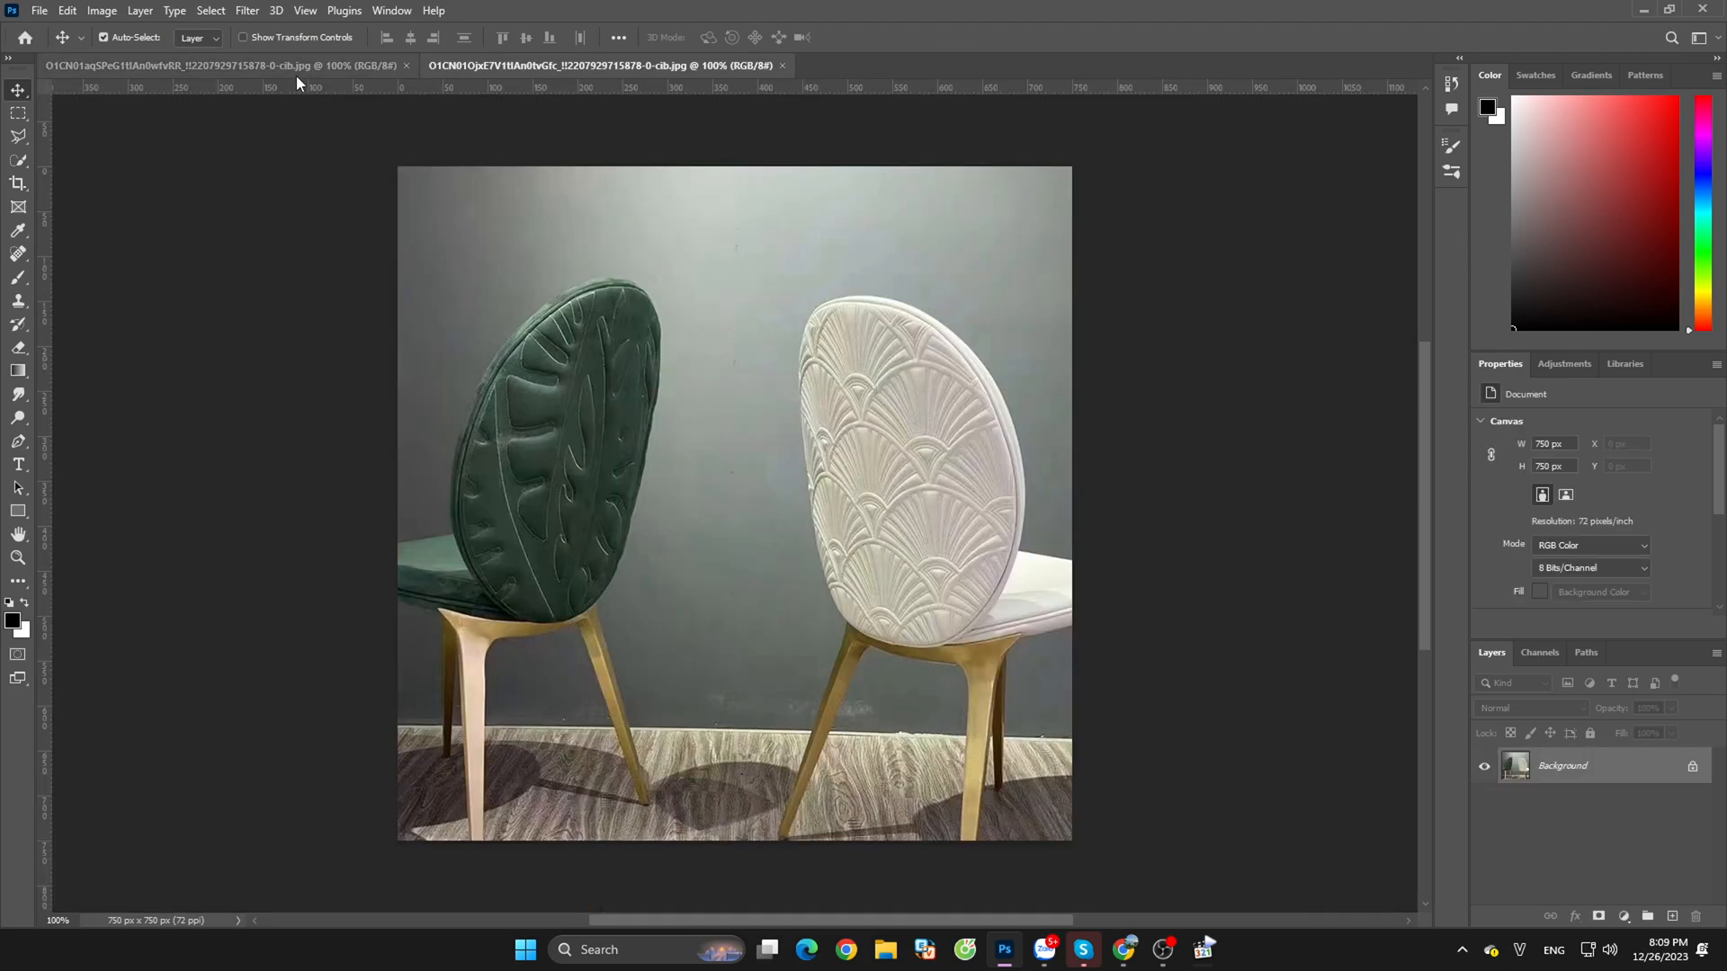
# Step: Place the dark dining-chair photo as a new layer in the green-and-white chair document, close its source file, and reposition the layer
pyautogui.click(296, 72)
pyautogui.moveTo(297, 69); pyautogui.dragTo(957, 327)
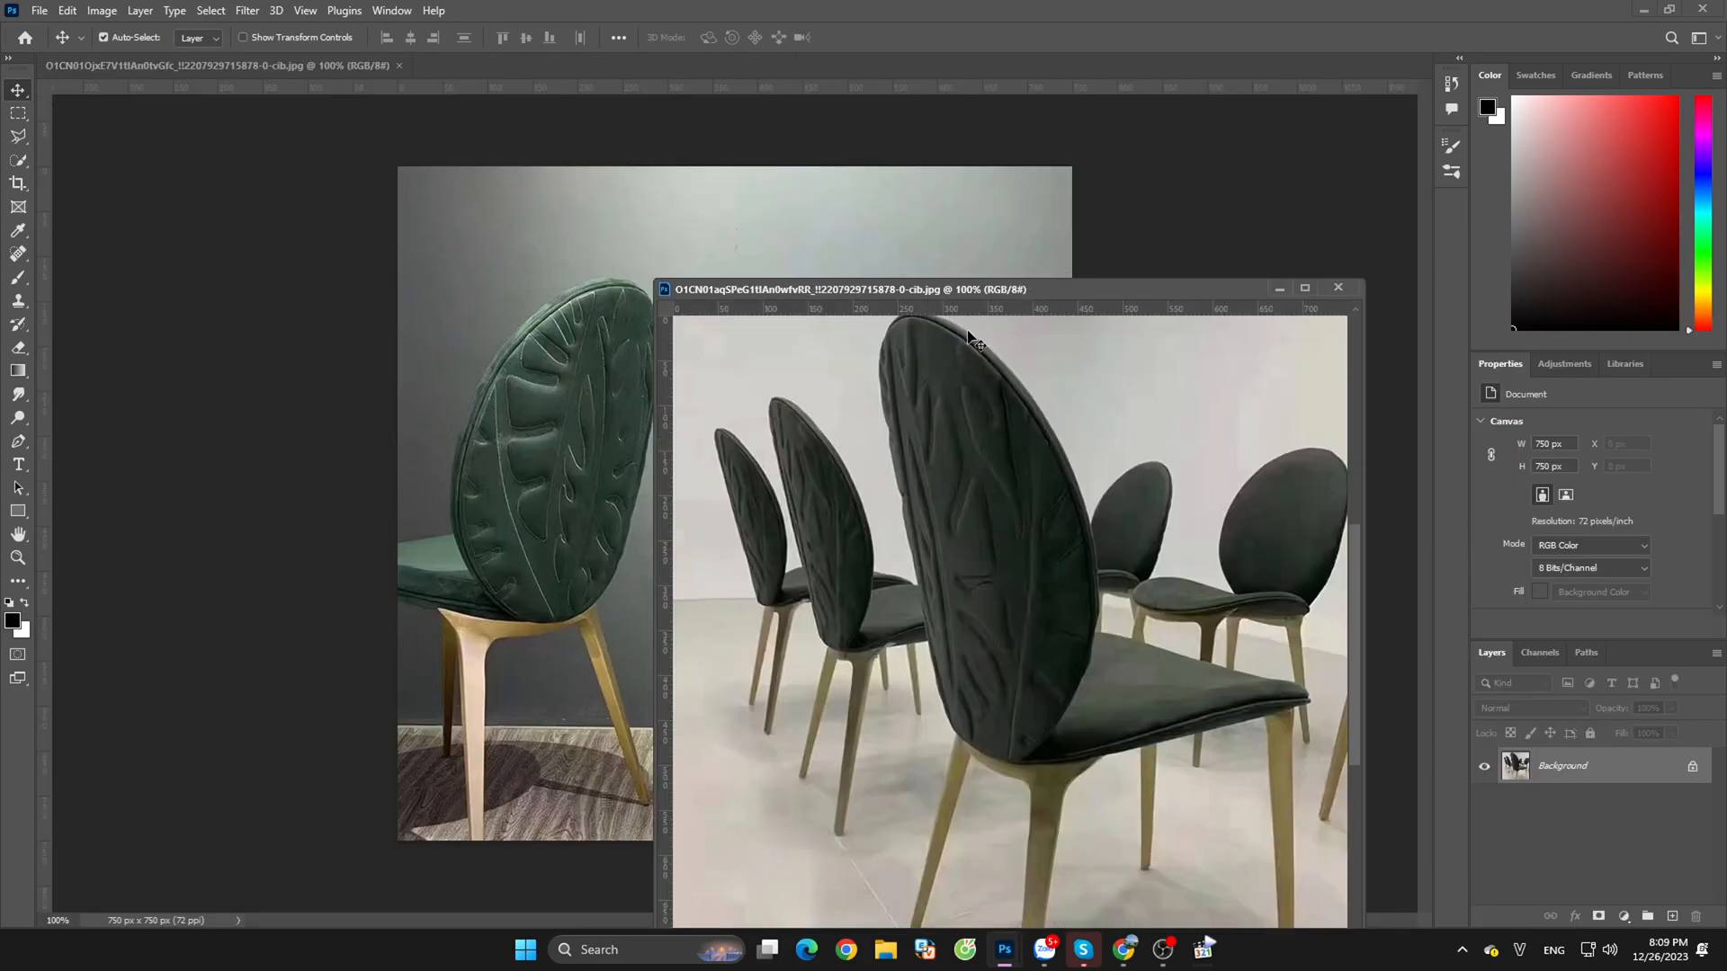
pyautogui.moveTo(1017, 478); pyautogui.dragTo(553, 429)
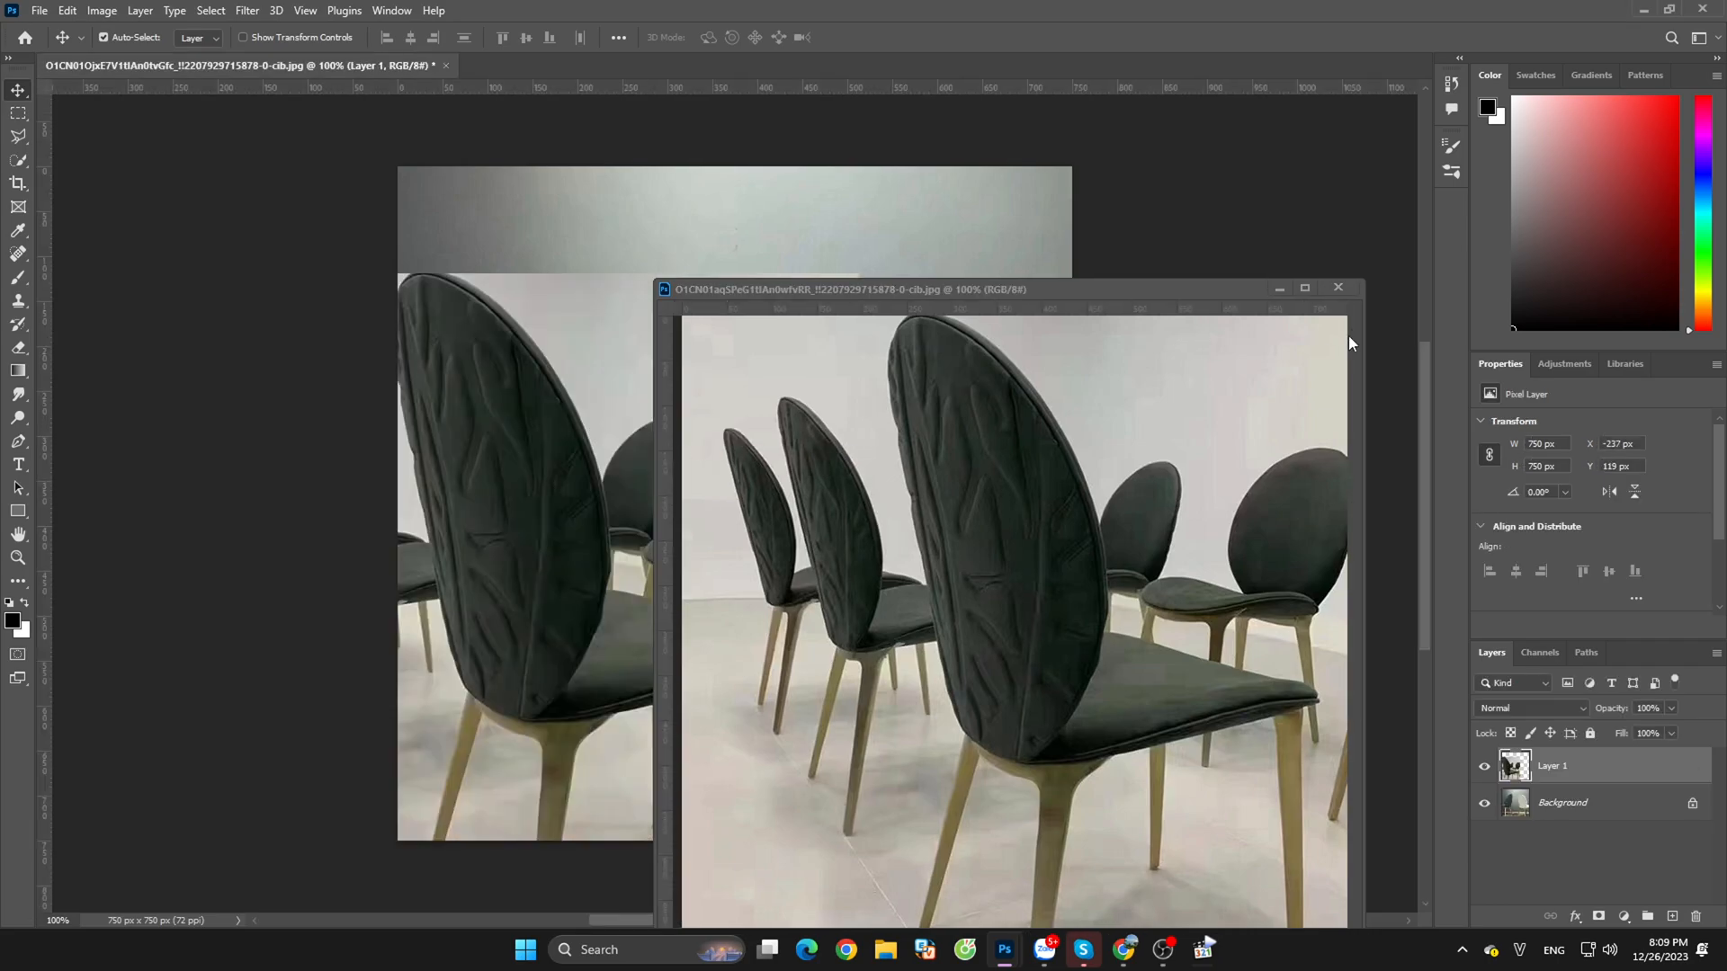
pyautogui.click(1338, 288)
pyautogui.moveTo(797, 403)
pyautogui.mouseDown()
pyautogui.moveTo(865, 396)
pyautogui.moveTo(922, 422)
pyautogui.moveTo(783, 394)
pyautogui.mouseUp()
# Step: Trace the front dark chair's oval backrest with a closed Pen tool path
pyautogui.scroll(4, 823, 400)
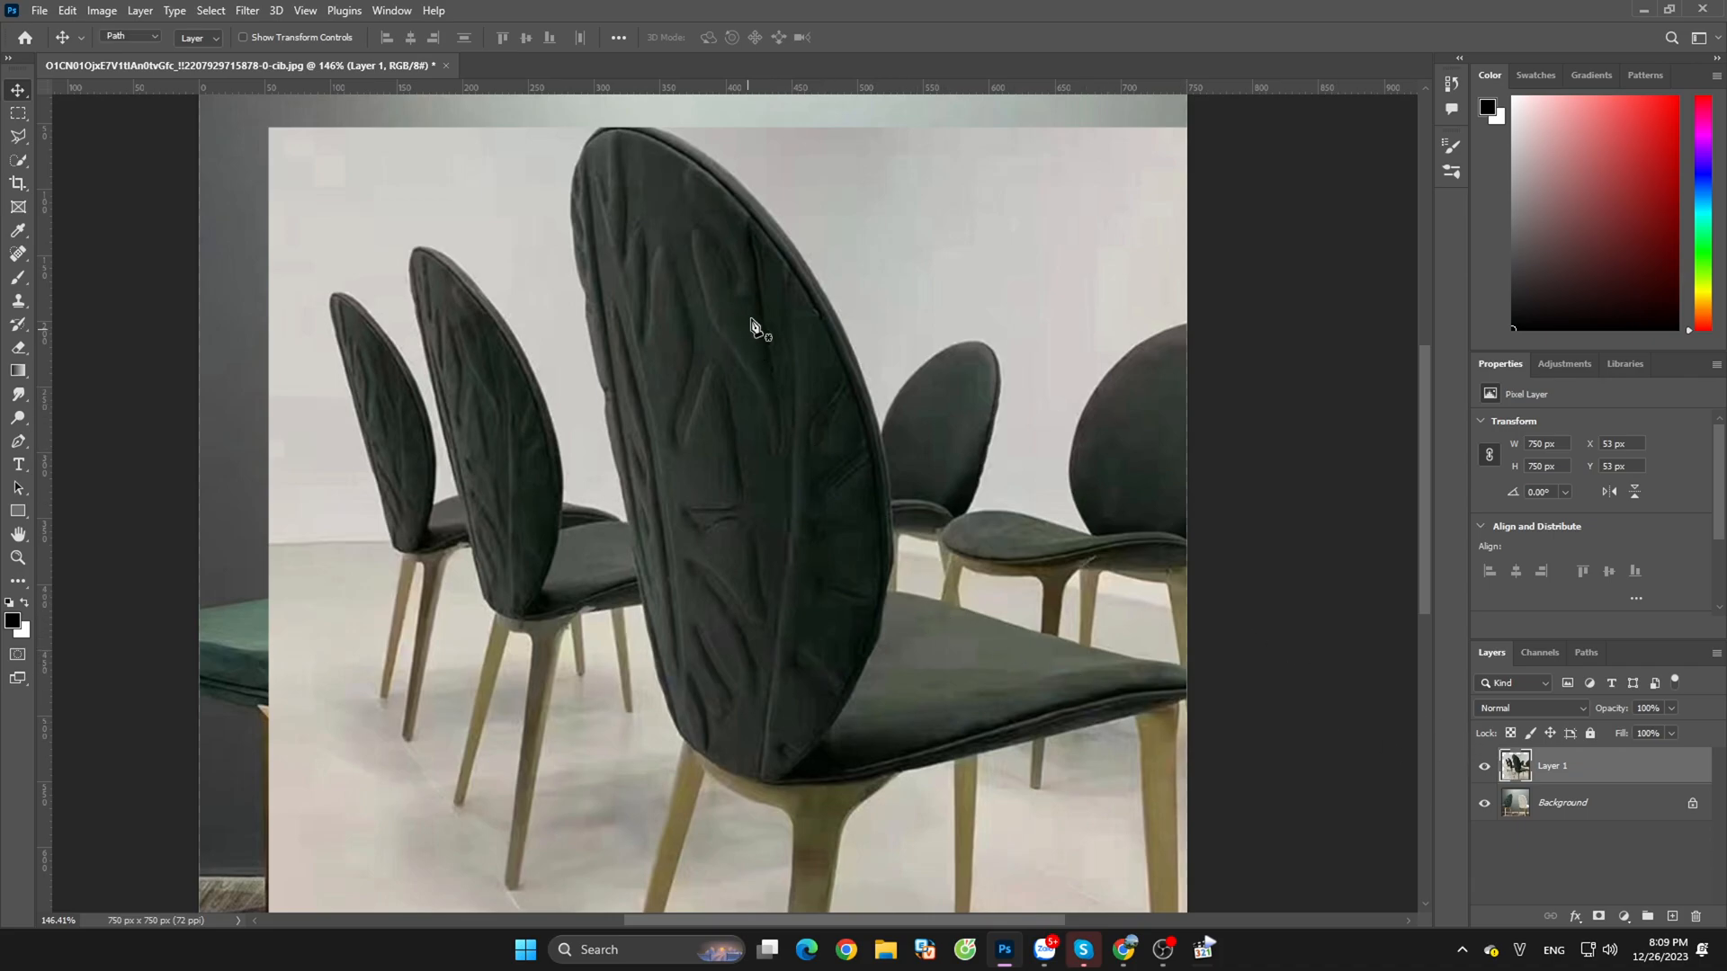
pyautogui.press('p')
pyautogui.scroll(-2, 678, 185)
pyautogui.scroll(1, 661, 174)
pyautogui.click(657, 163)
pyautogui.moveTo(869, 430); pyautogui.dragTo(912, 651)
pyautogui.moveTo(786, 761); pyautogui.dragTo(744, 762)
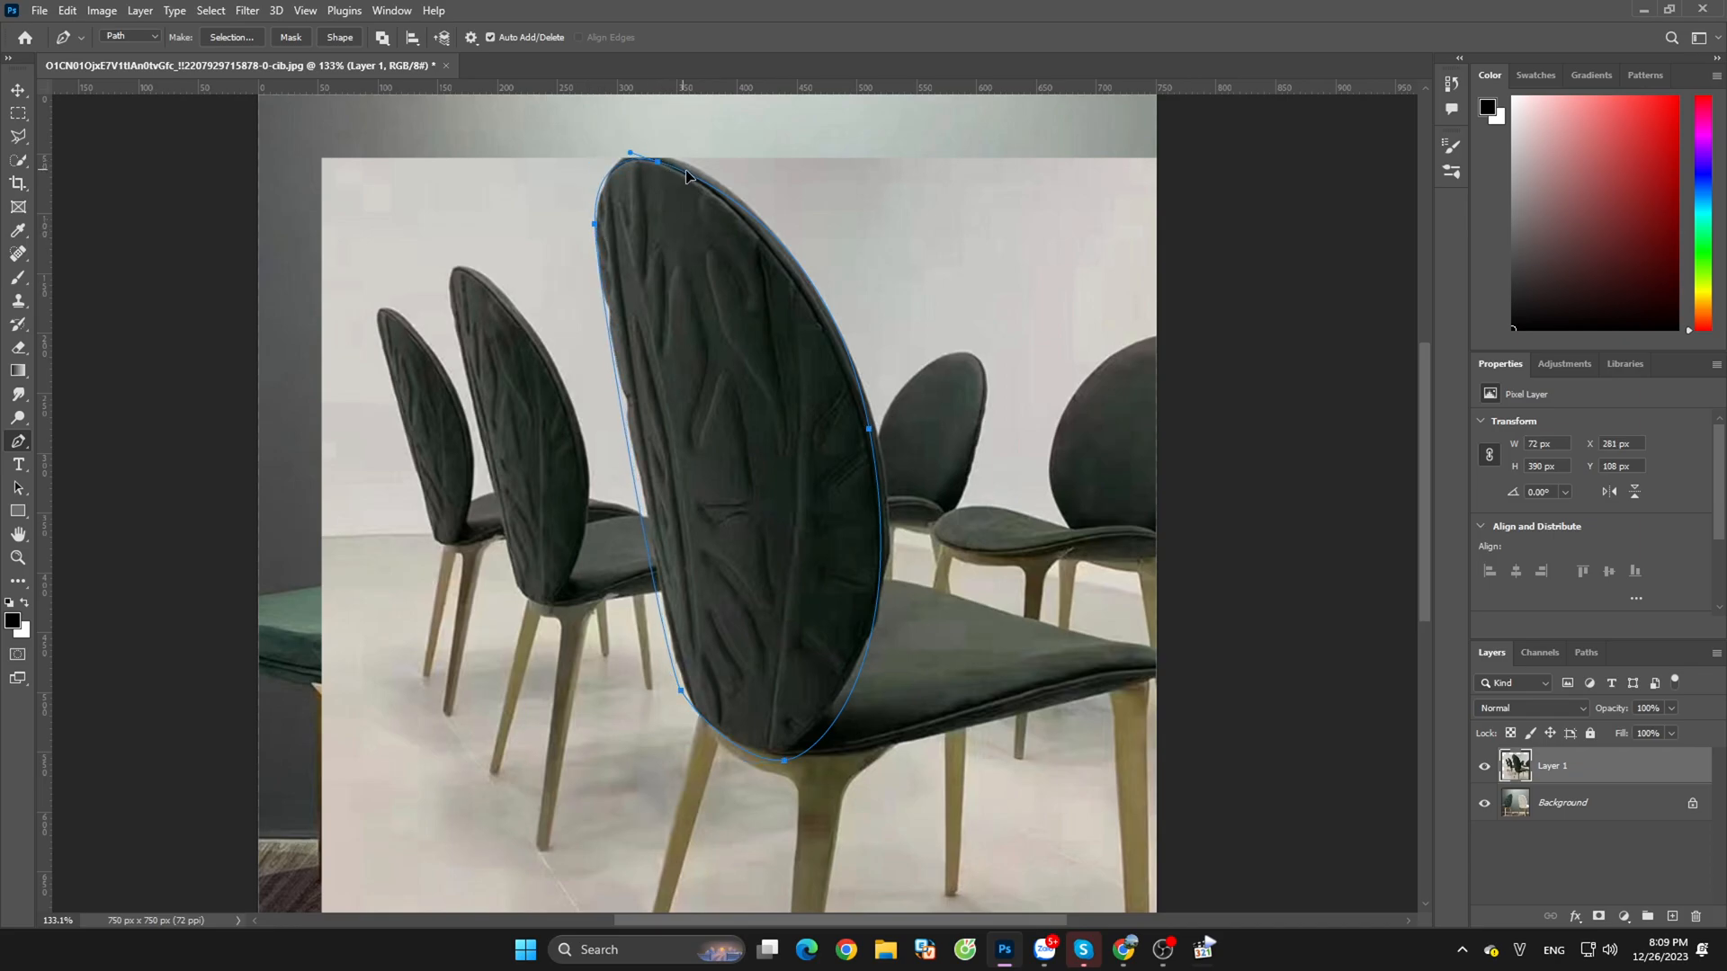
pyautogui.click(803, 284)
# Step: Copy the outlined dark backrest to its own layer with the full dark-chair photo hidden, and move it between the two chairs
pyautogui.click(1672, 916)
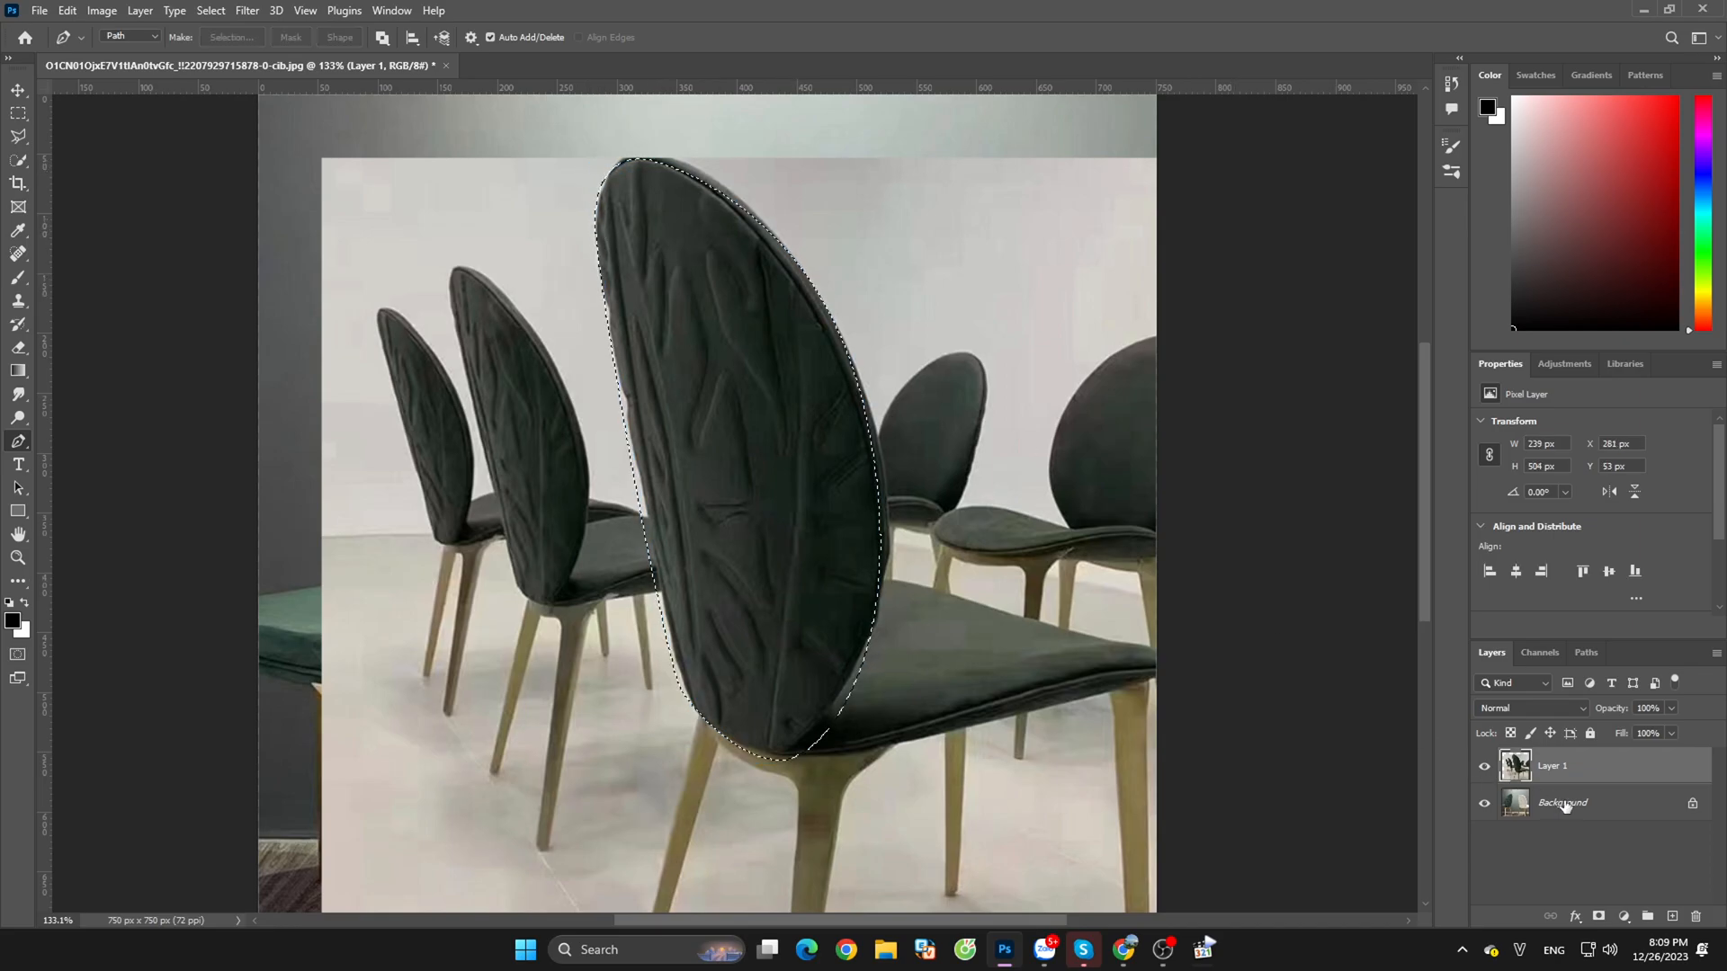
pyautogui.click(1486, 805)
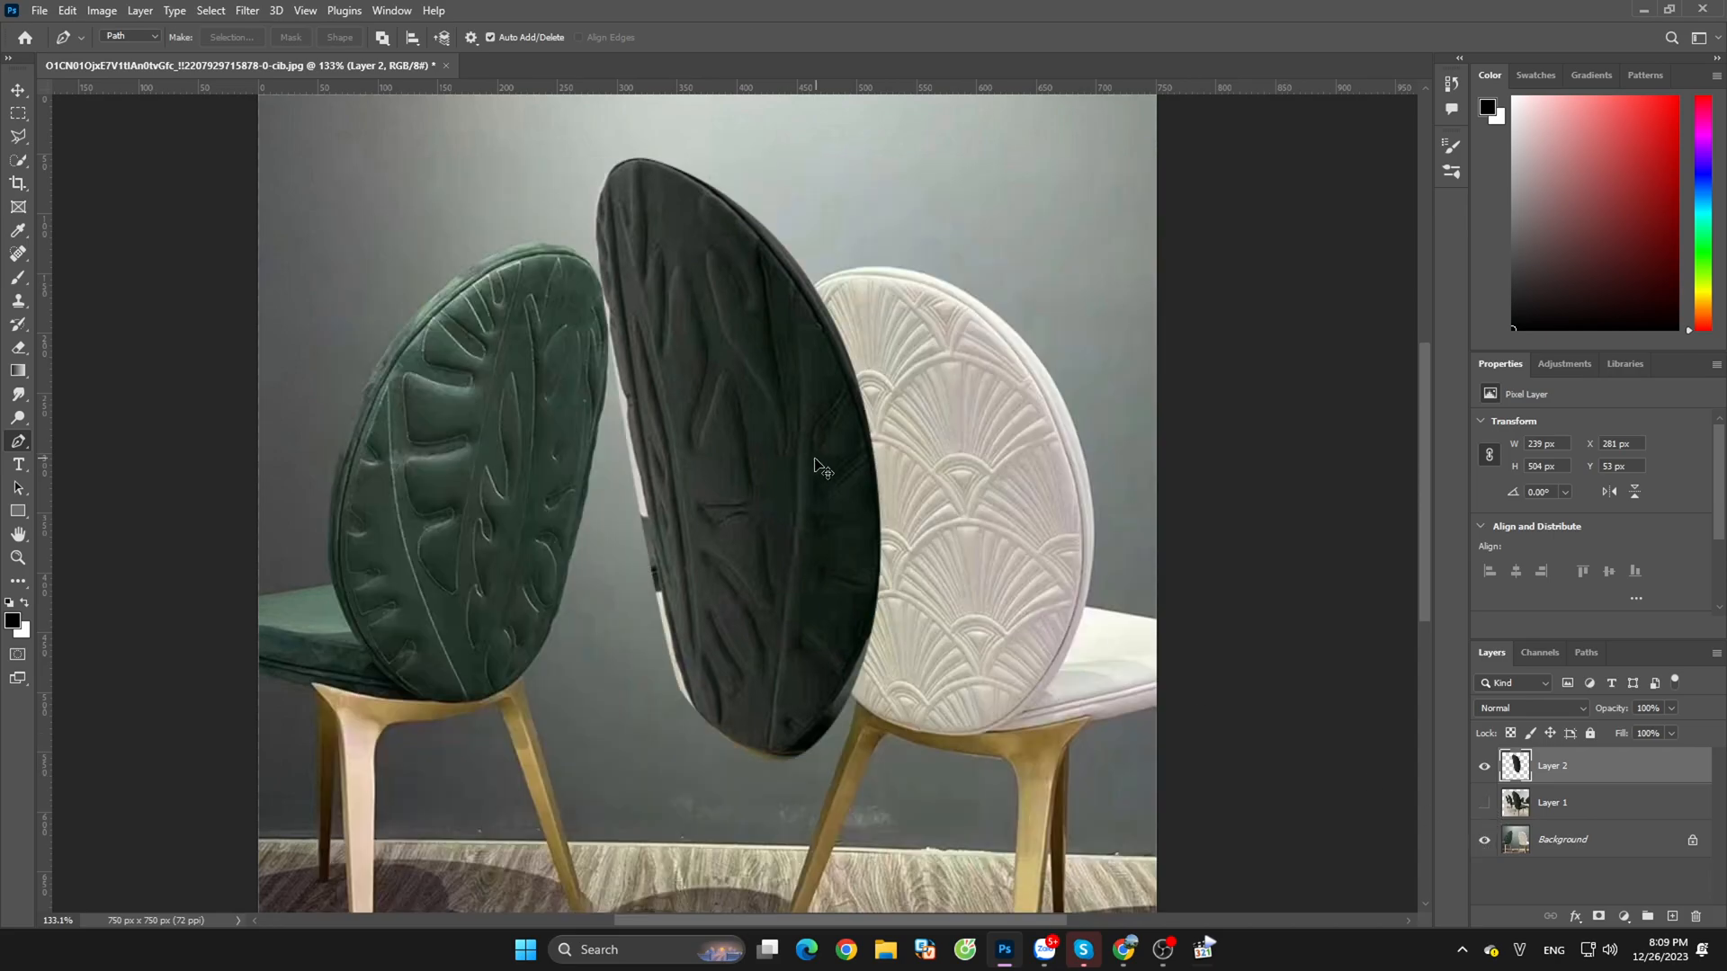
pyautogui.press('v')
pyautogui.moveTo(747, 470); pyautogui.dragTo(816, 490)
pyautogui.hotkey('ctrl', 't')
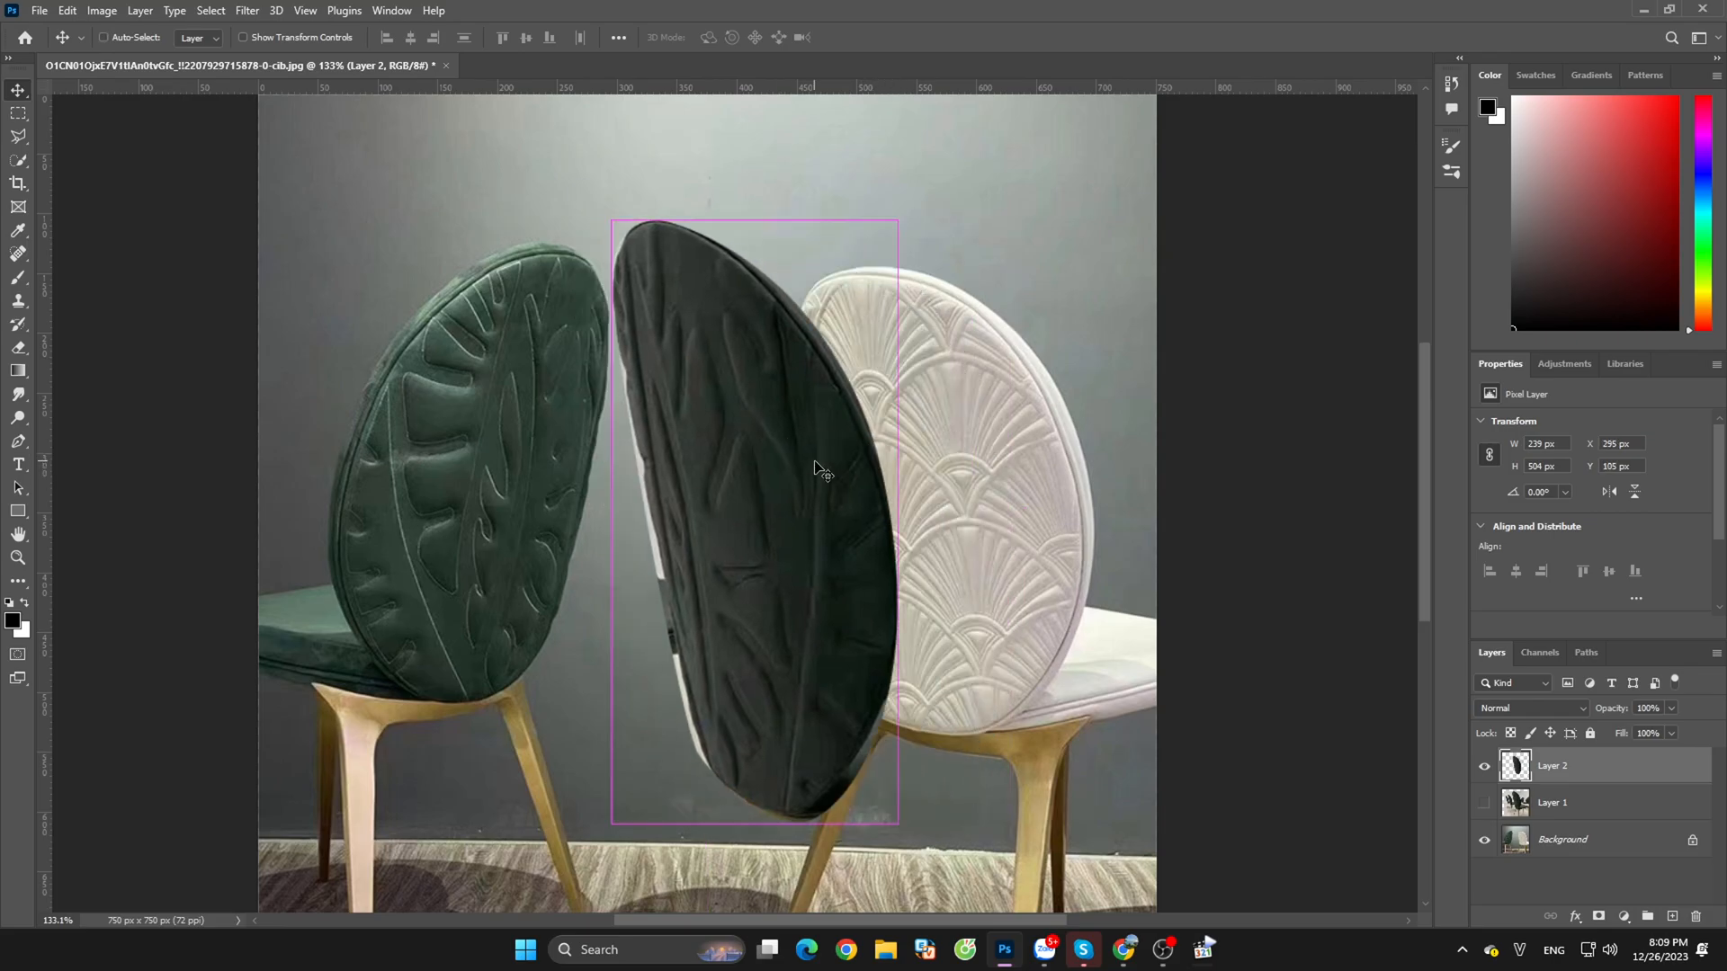
pyautogui.moveTo(900, 217); pyautogui.dragTo(904, 295)
pyautogui.hotkey('ctrl', 'z')
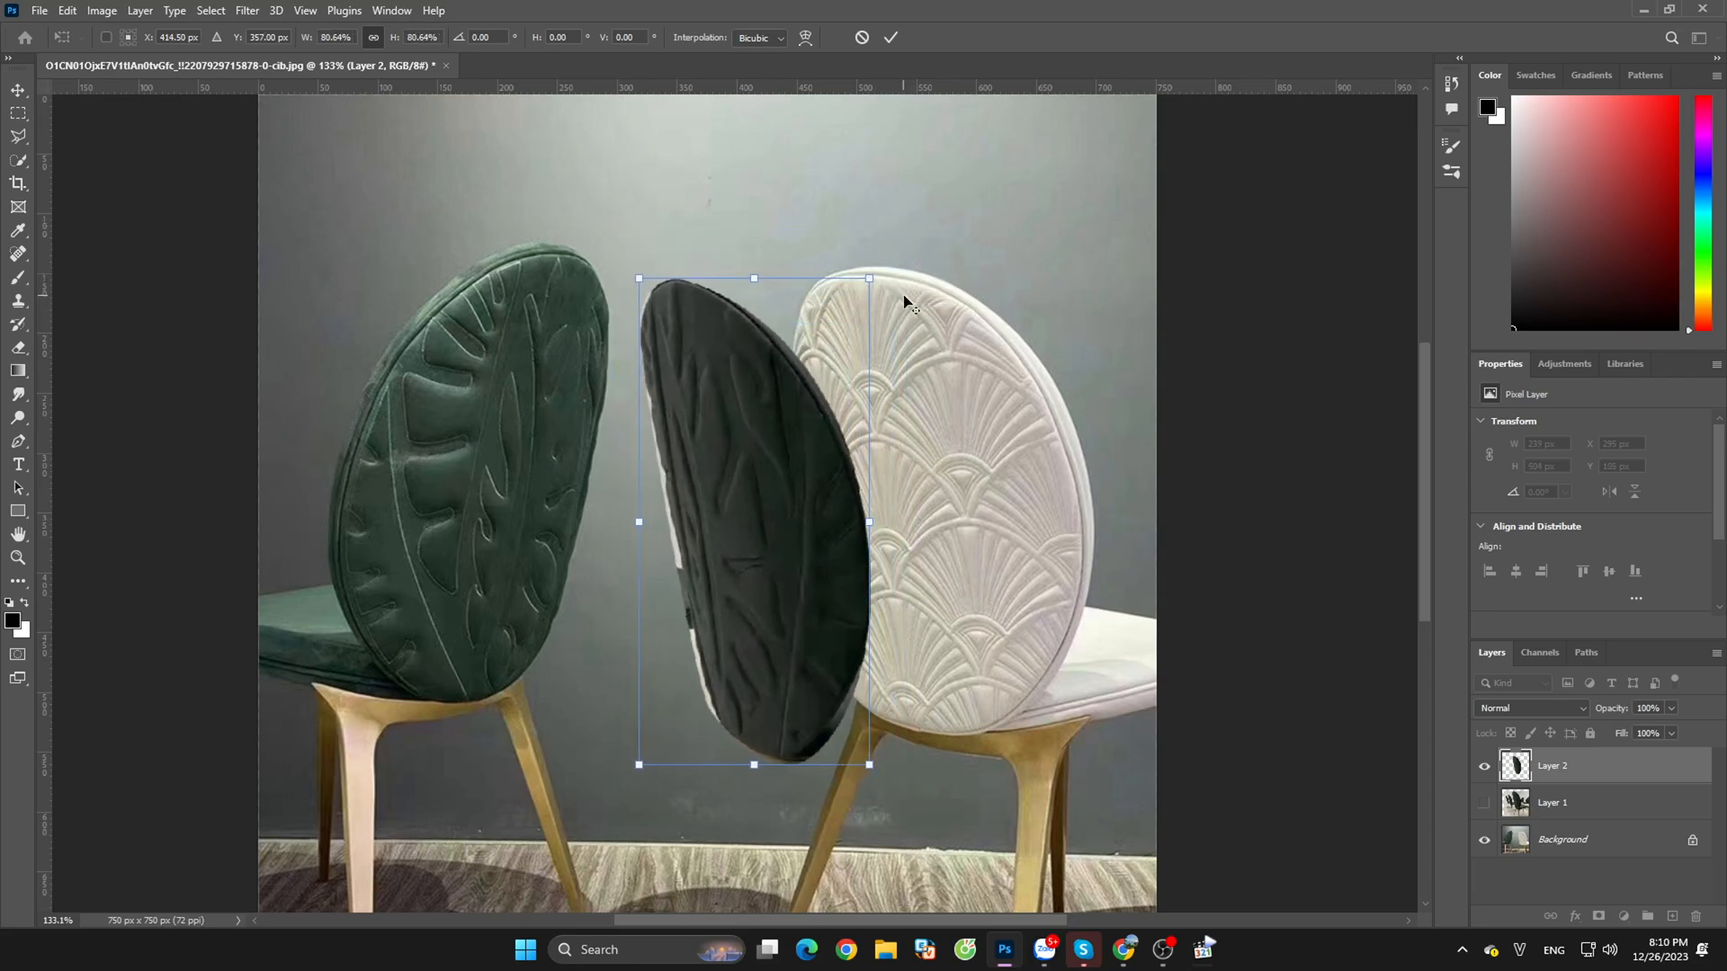
pyautogui.moveTo(799, 473); pyautogui.dragTo(827, 605)
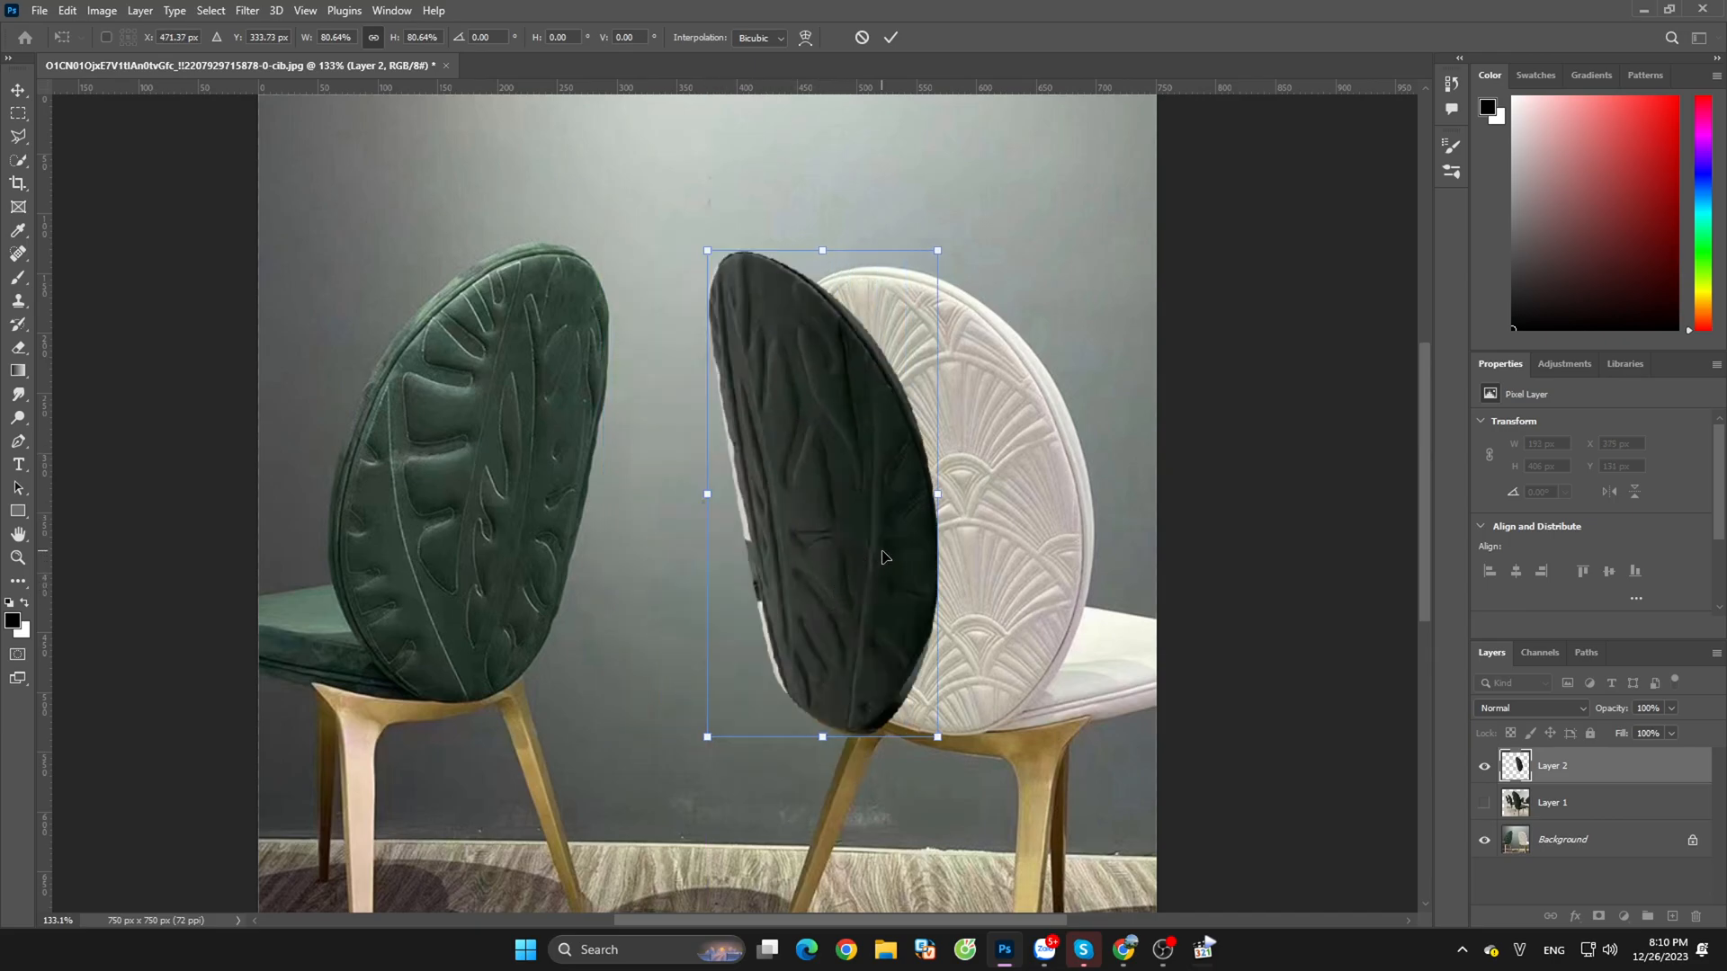
pyautogui.press('Escape')
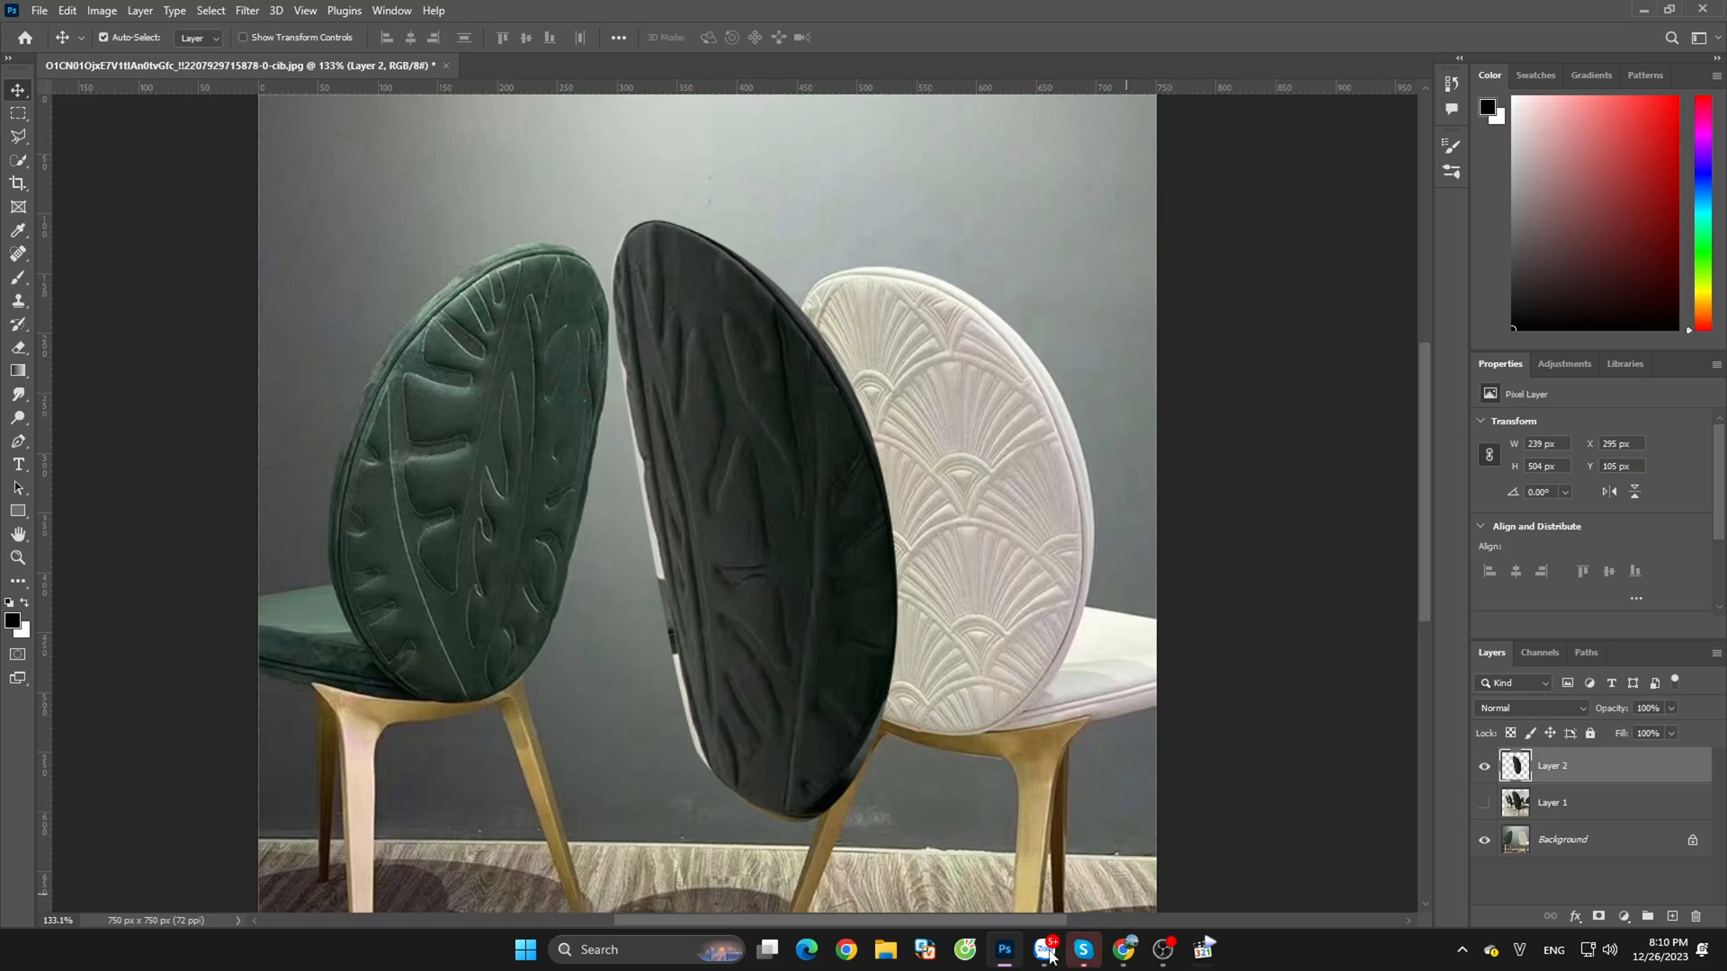
# Step: Move the dark backrest over the white chair, then outline the green backrest on the Background layer with the Pen tool as a selection
pyautogui.moveTo(1006, 960)
pyautogui.moveTo(763, 538)
pyautogui.mouseDown()
pyautogui.moveTo(1049, 513)
pyautogui.moveTo(1045, 533)
pyautogui.moveTo(770, 531)
pyautogui.mouseUp()
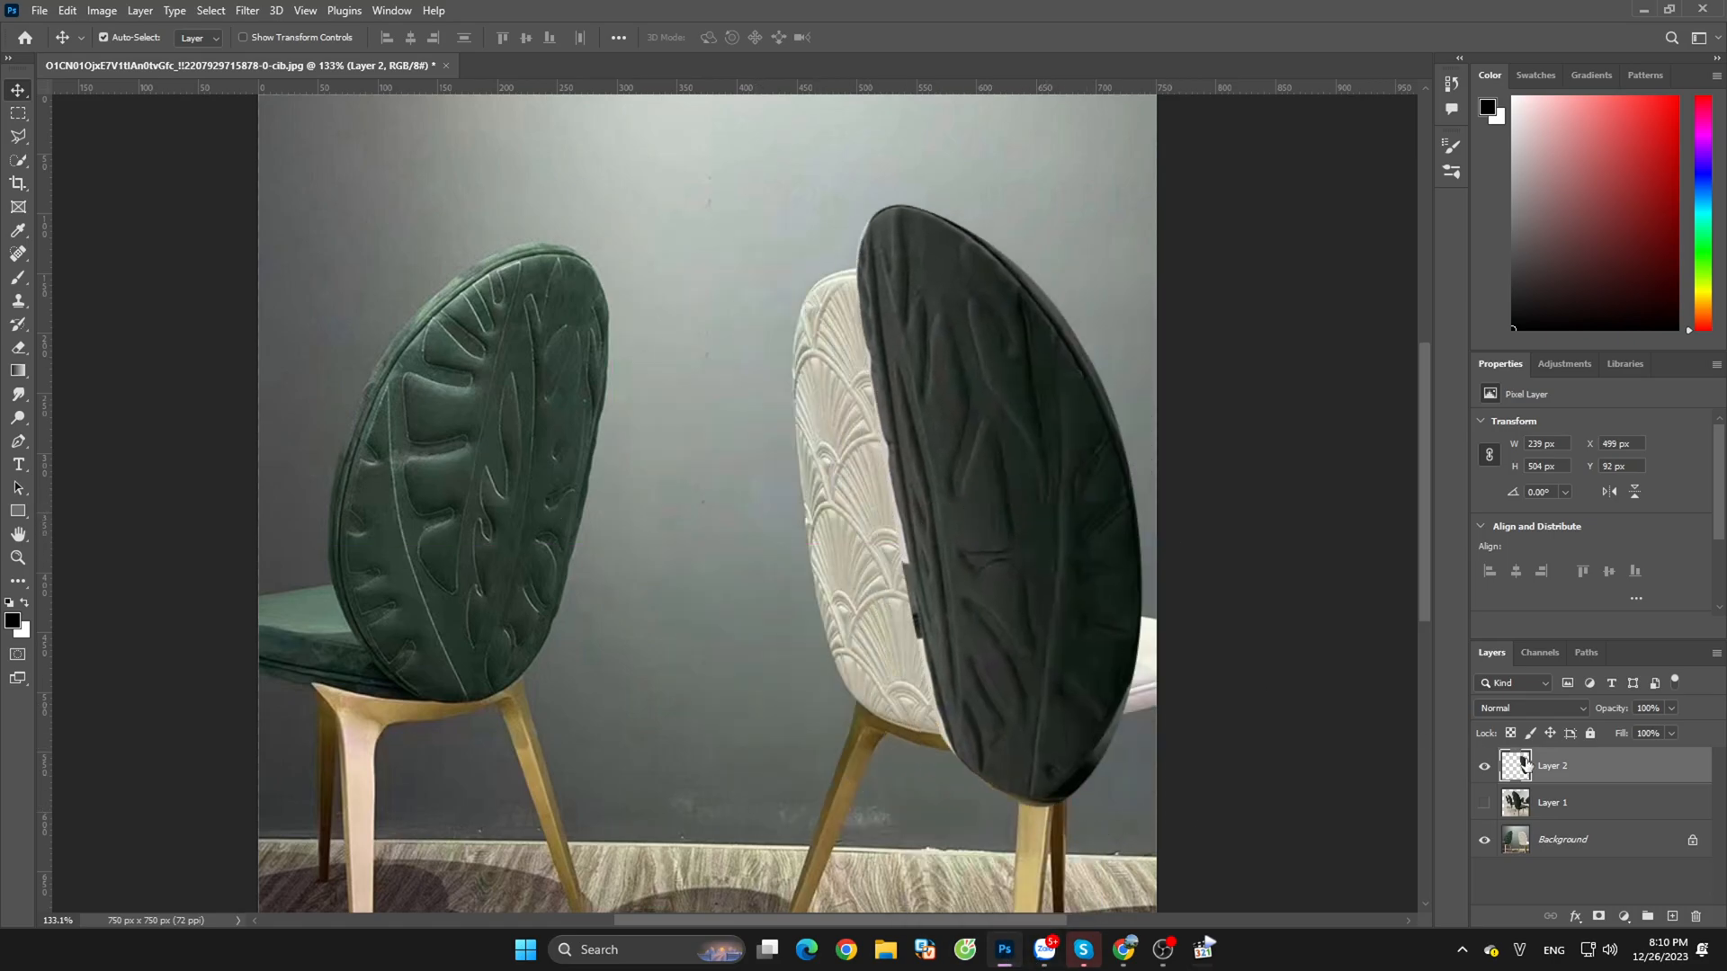
pyautogui.click(1561, 841)
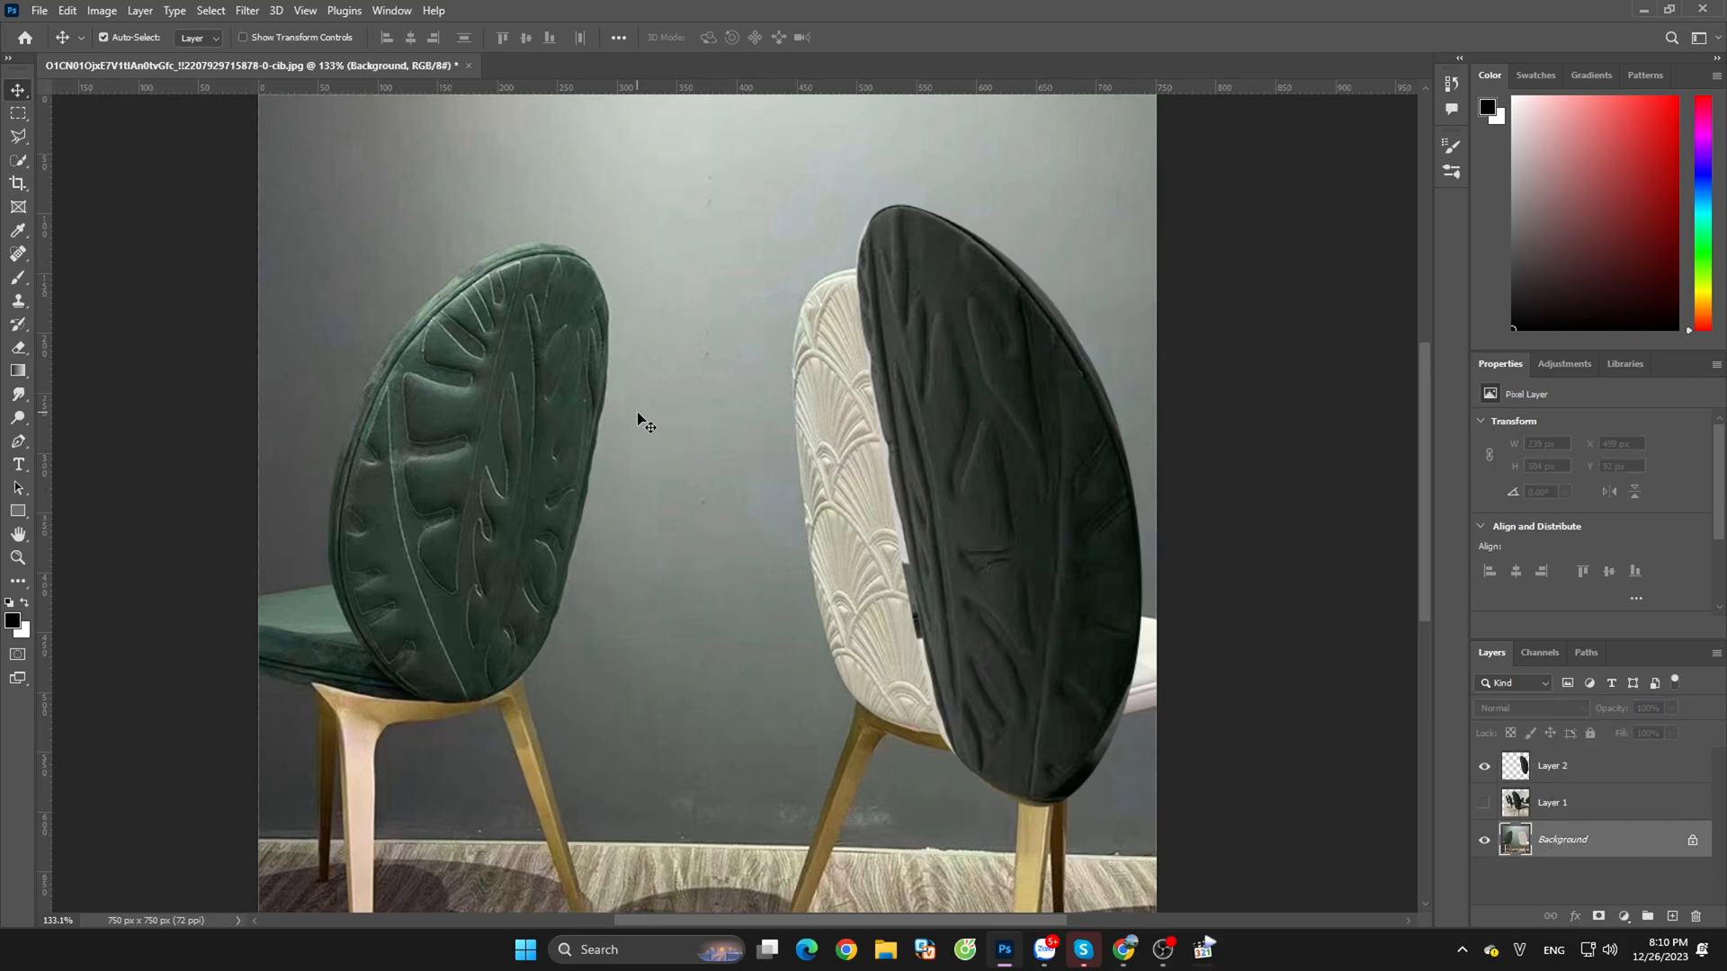
pyautogui.press('p')
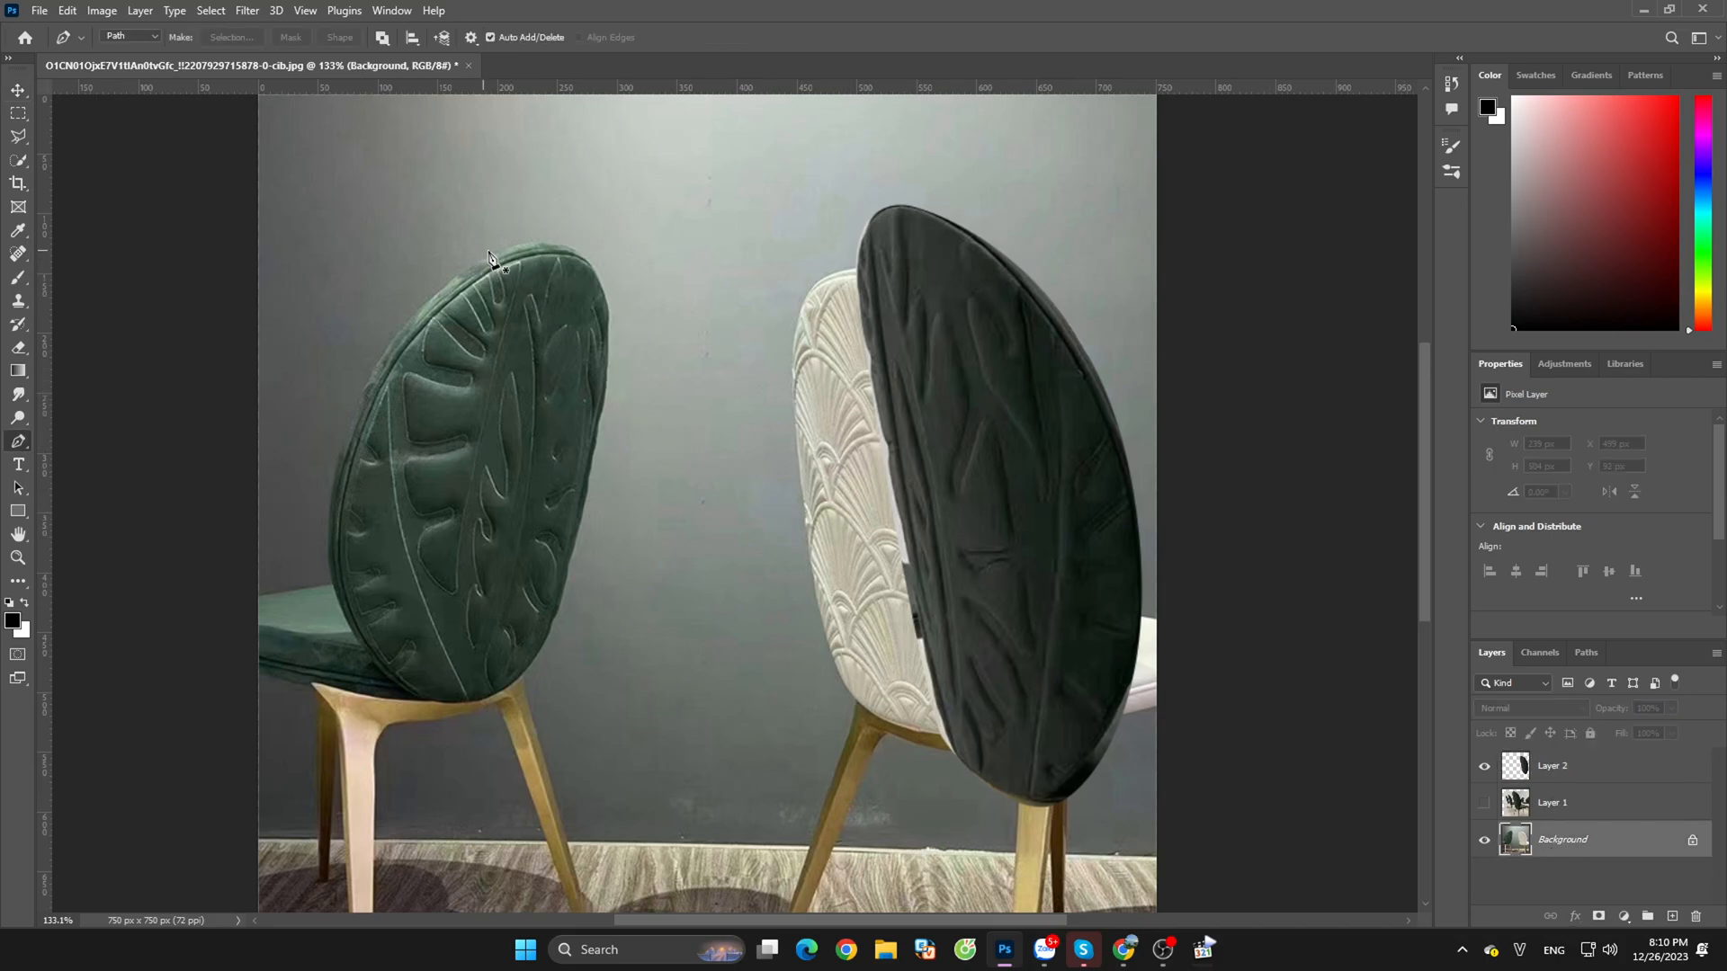
pyautogui.moveTo(592, 515); pyautogui.dragTo(558, 741)
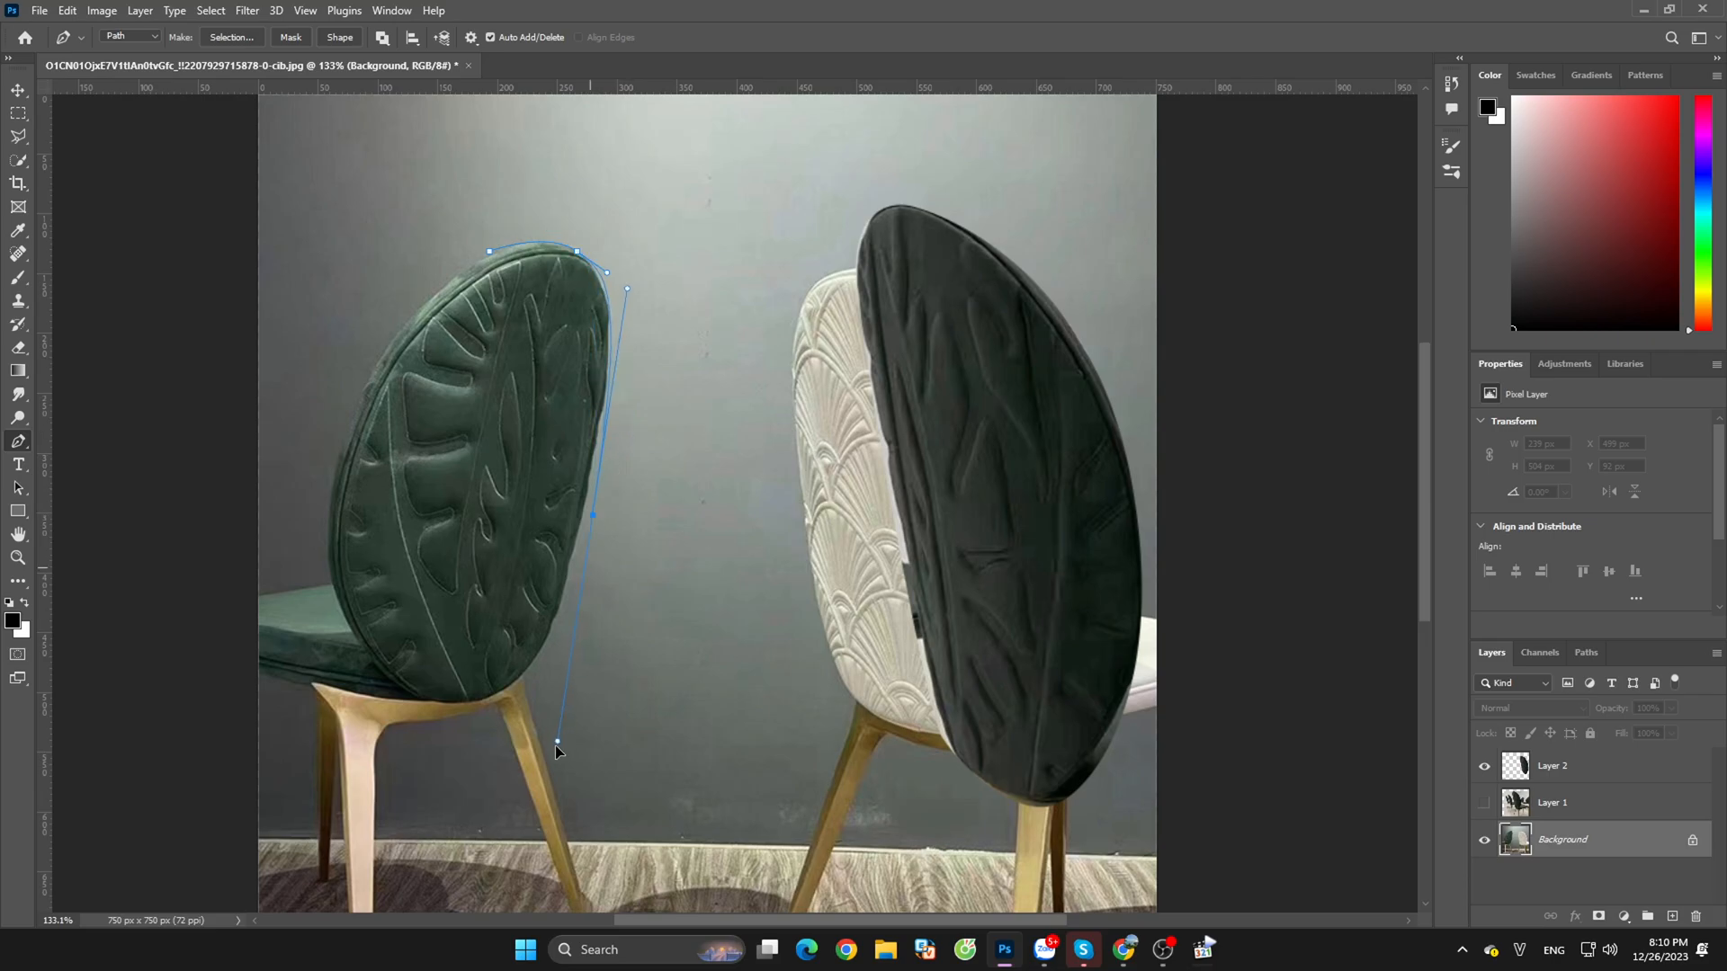
pyautogui.moveTo(313, 453); pyautogui.dragTo(337, 298)
pyautogui.click(491, 256)
pyautogui.hotkey('ctrl', 'Return')
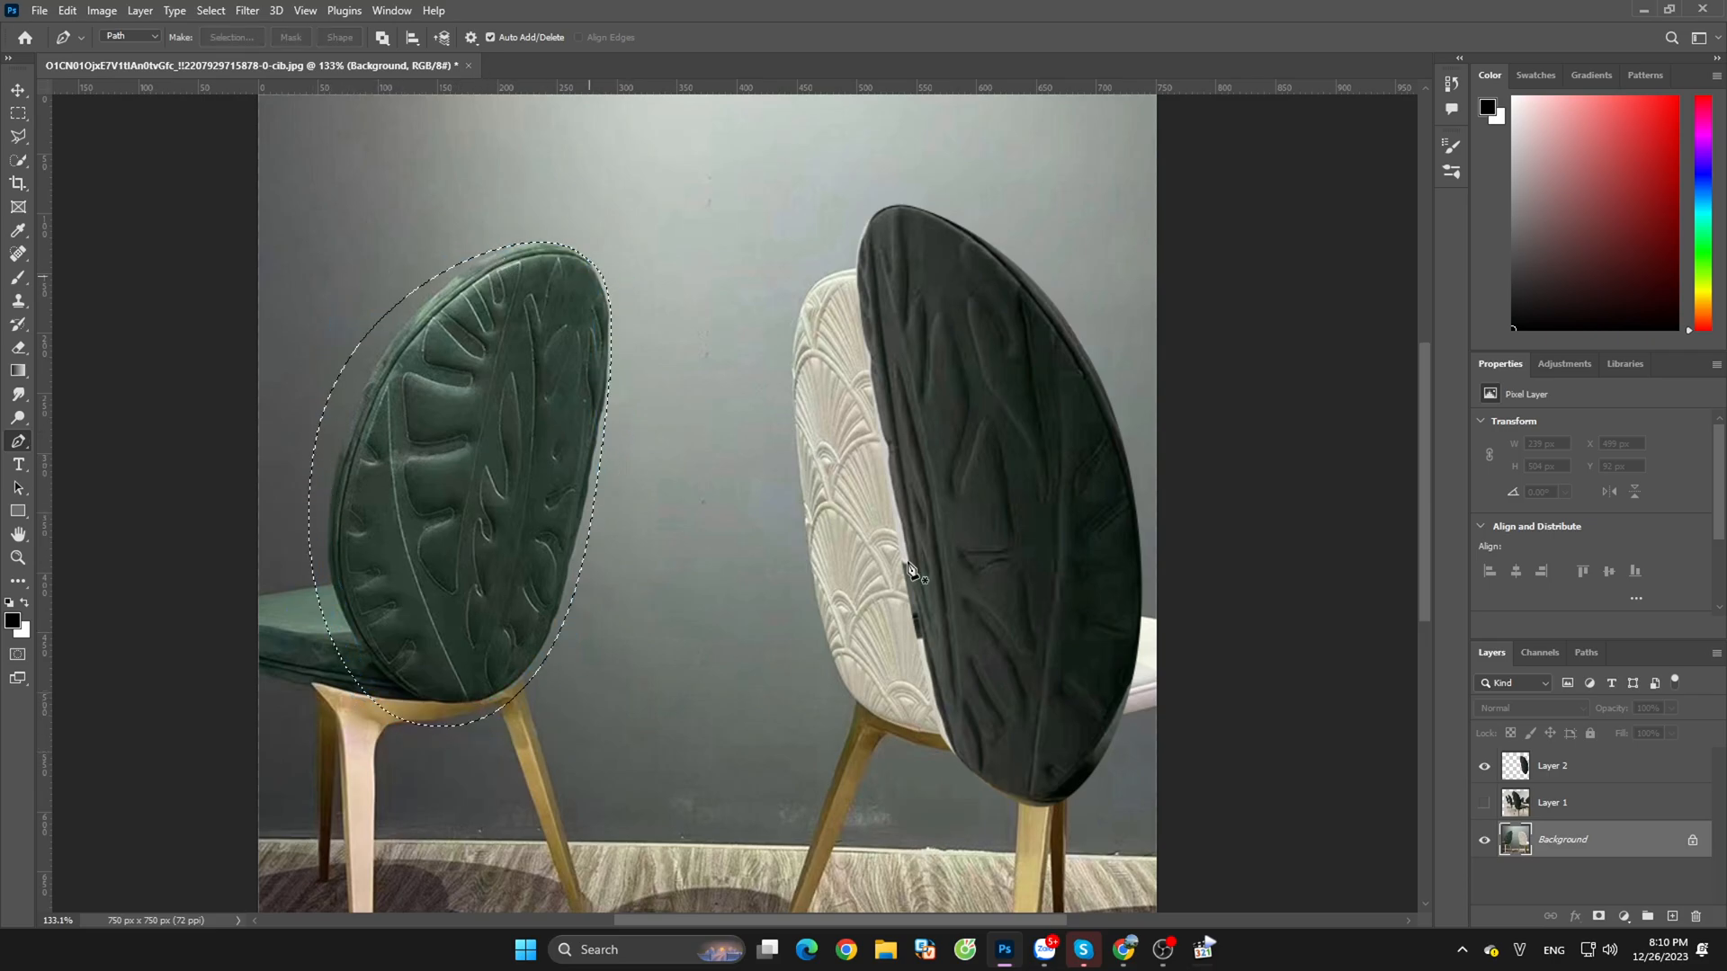
# Step: Copy the selected green backrest to a new layer and distort it to about 140% width and 103% height, pulling its lower edge wider
pyautogui.hotkey('ctrl', 'j')
pyautogui.press('v')
pyautogui.hotkey('ctrl', 't')
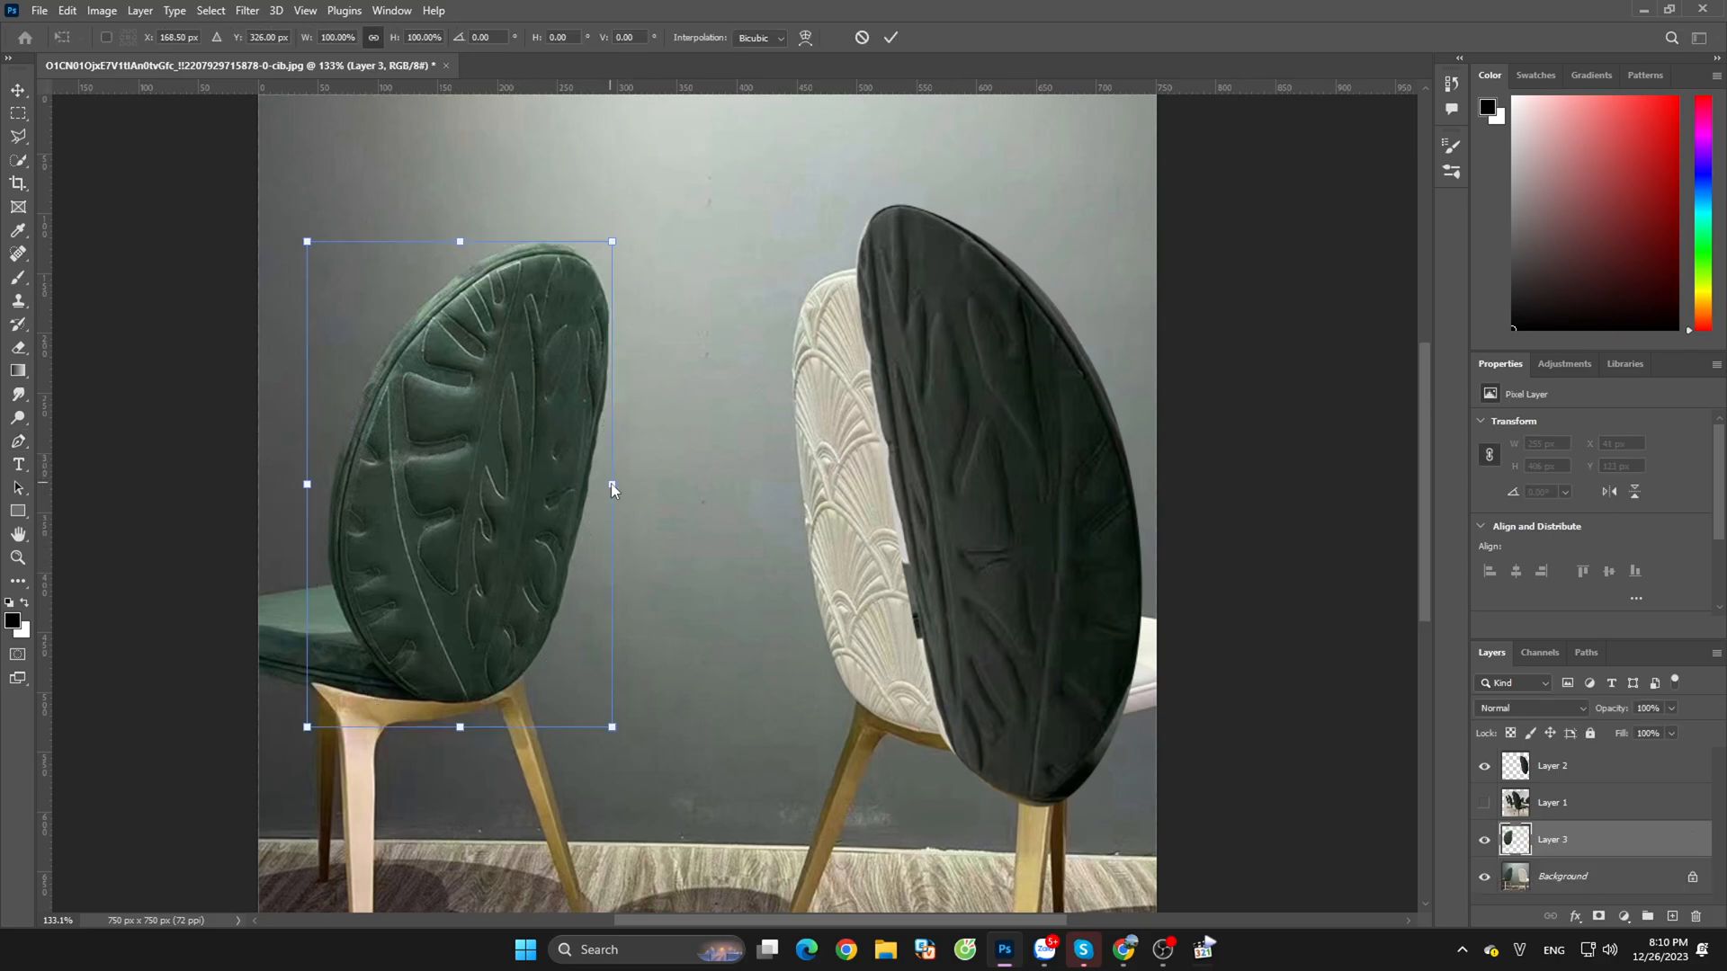
pyautogui.moveTo(613, 486); pyautogui.dragTo(672, 488)
pyautogui.hotkey('ctrl', 'z')
pyautogui.moveTo(617, 735); pyautogui.dragTo(662, 742)
pyautogui.moveTo(637, 494); pyautogui.dragTo(711, 492)
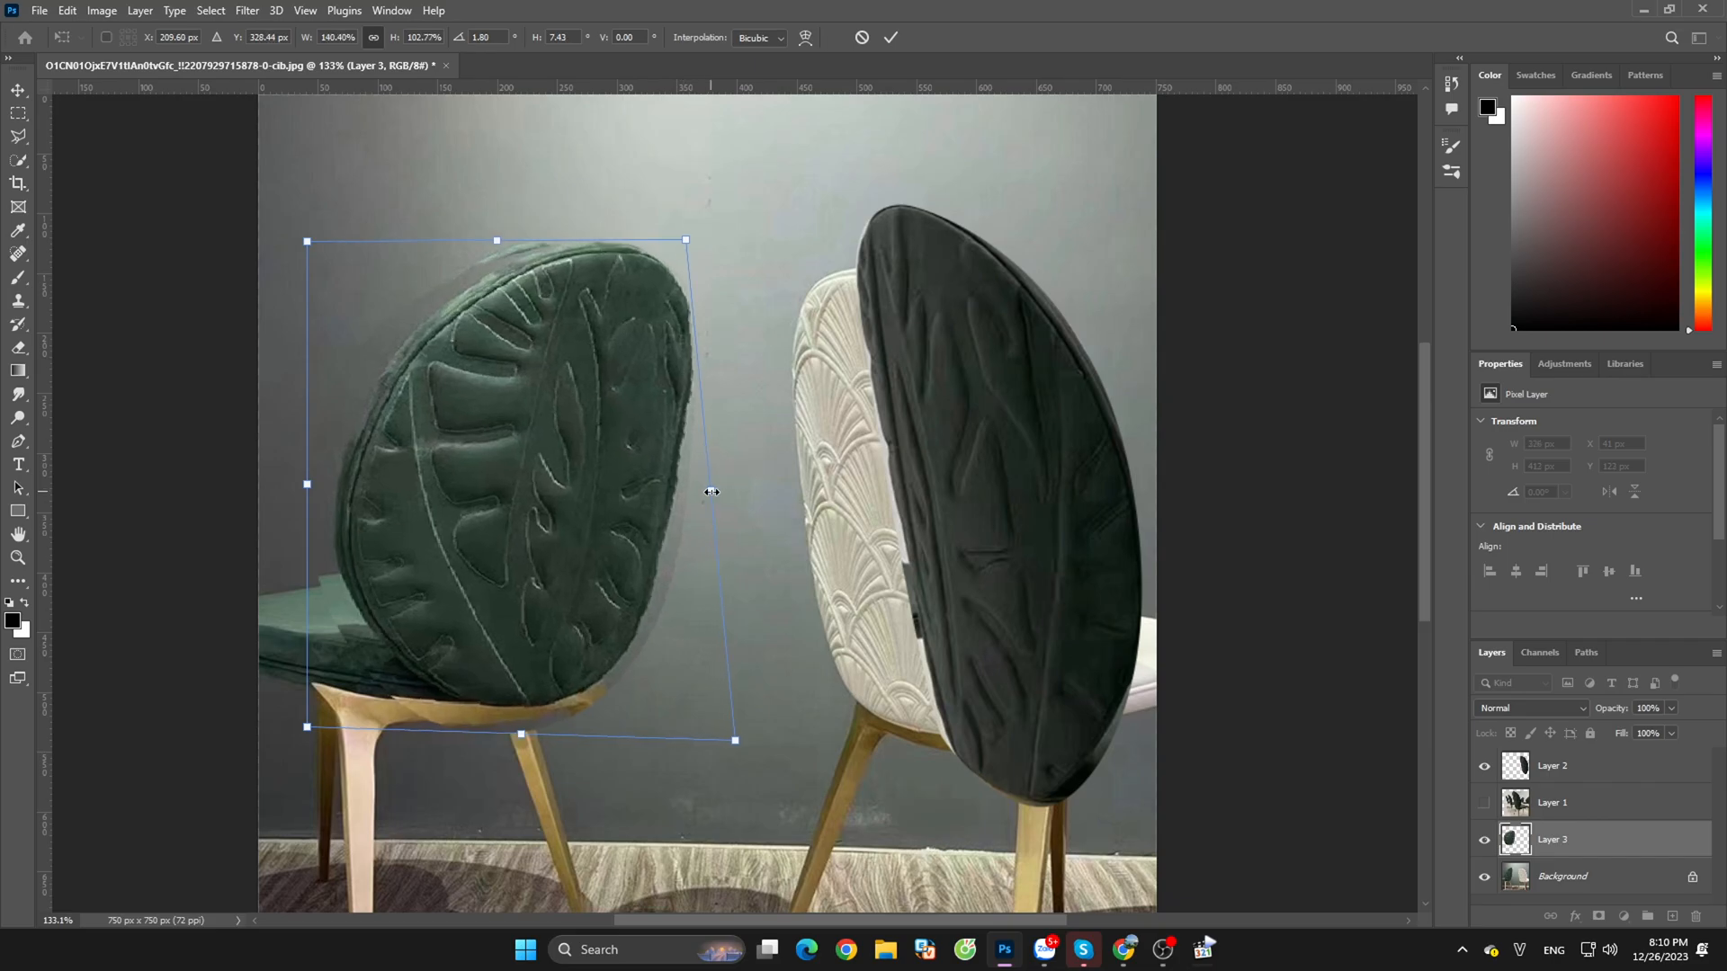
pyautogui.press('Return')
# Step: Move the dark backrest between the chairs and distort it to about 146% width and 83% height, flaring its lower edge toward the green chair
pyautogui.moveTo(1053, 431); pyautogui.dragTo(940, 450)
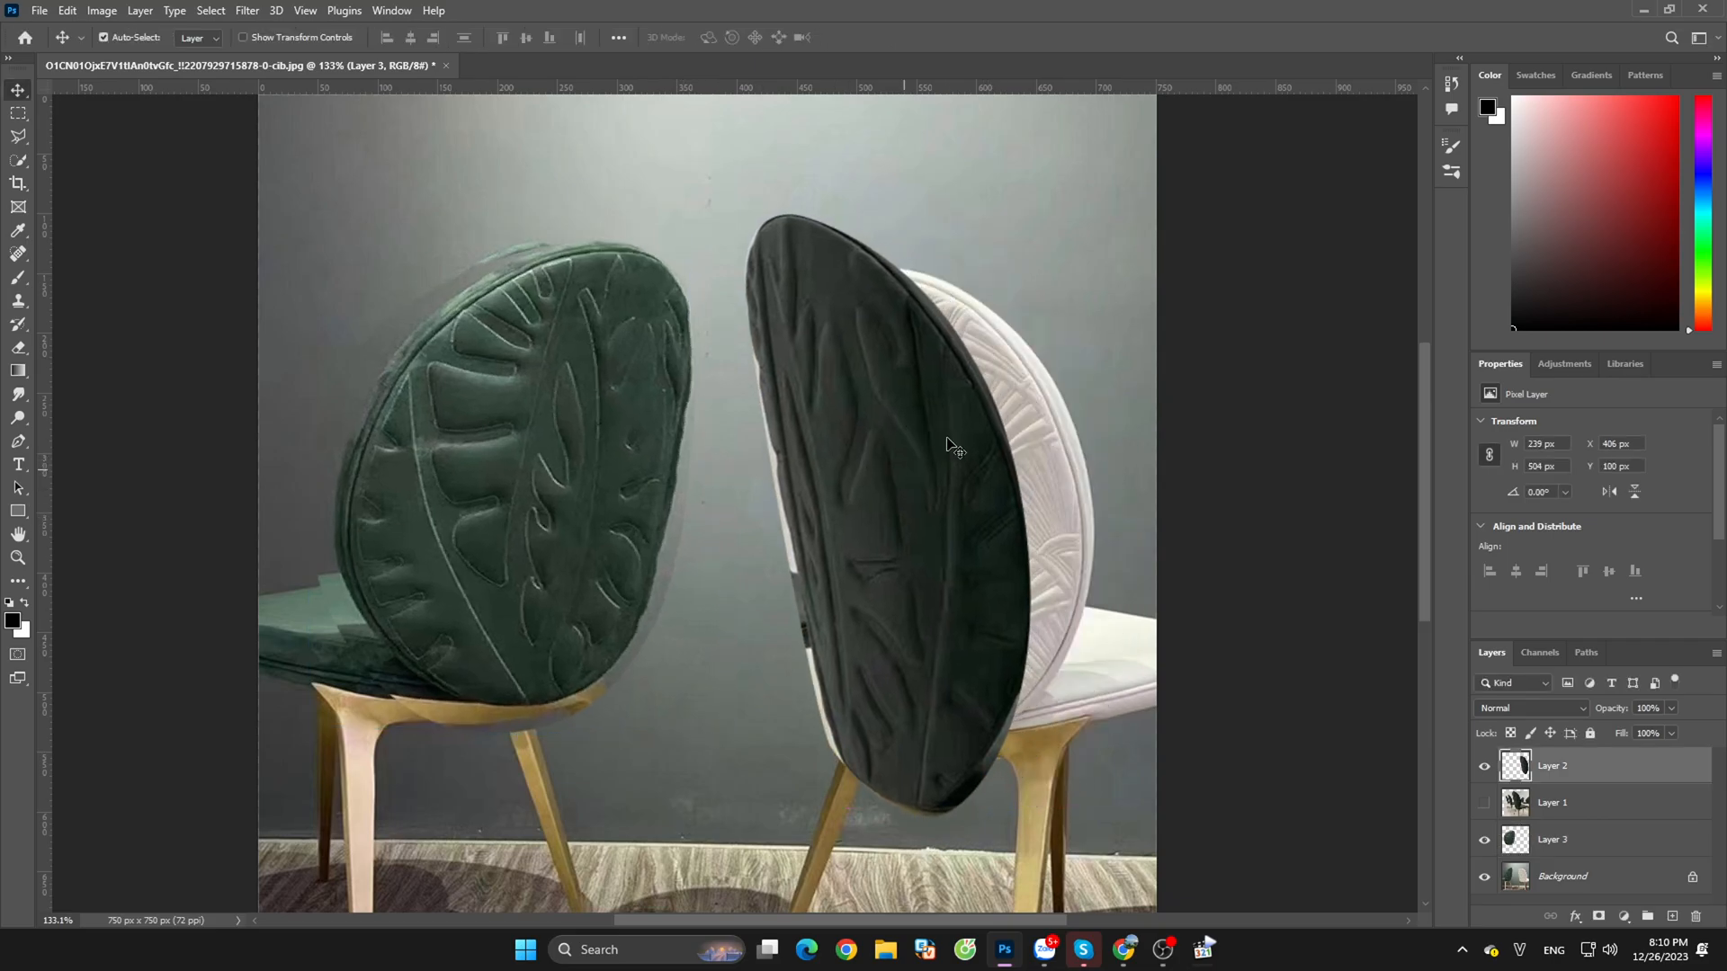
pyautogui.hotkey('ctrl', 't')
pyautogui.moveTo(895, 214); pyautogui.dragTo(893, 259)
pyautogui.moveTo(849, 384); pyautogui.dragTo(801, 372)
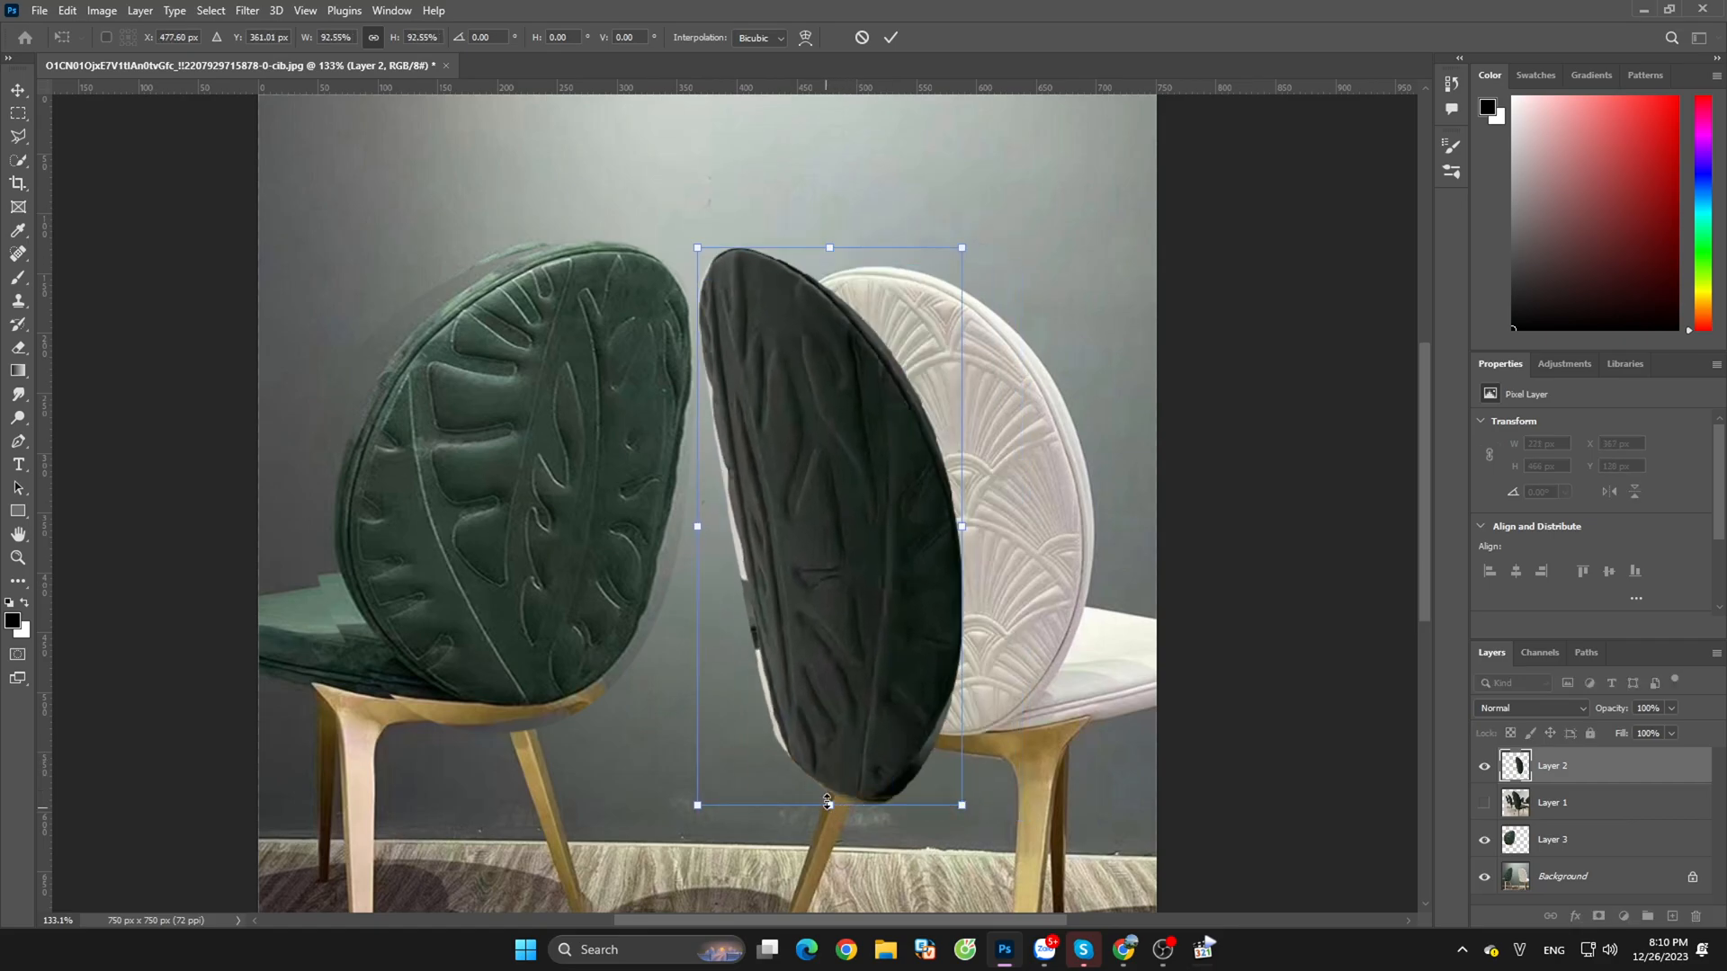
pyautogui.moveTo(828, 806); pyautogui.dragTo(829, 734)
pyautogui.moveTo(697, 735); pyautogui.dragTo(546, 761)
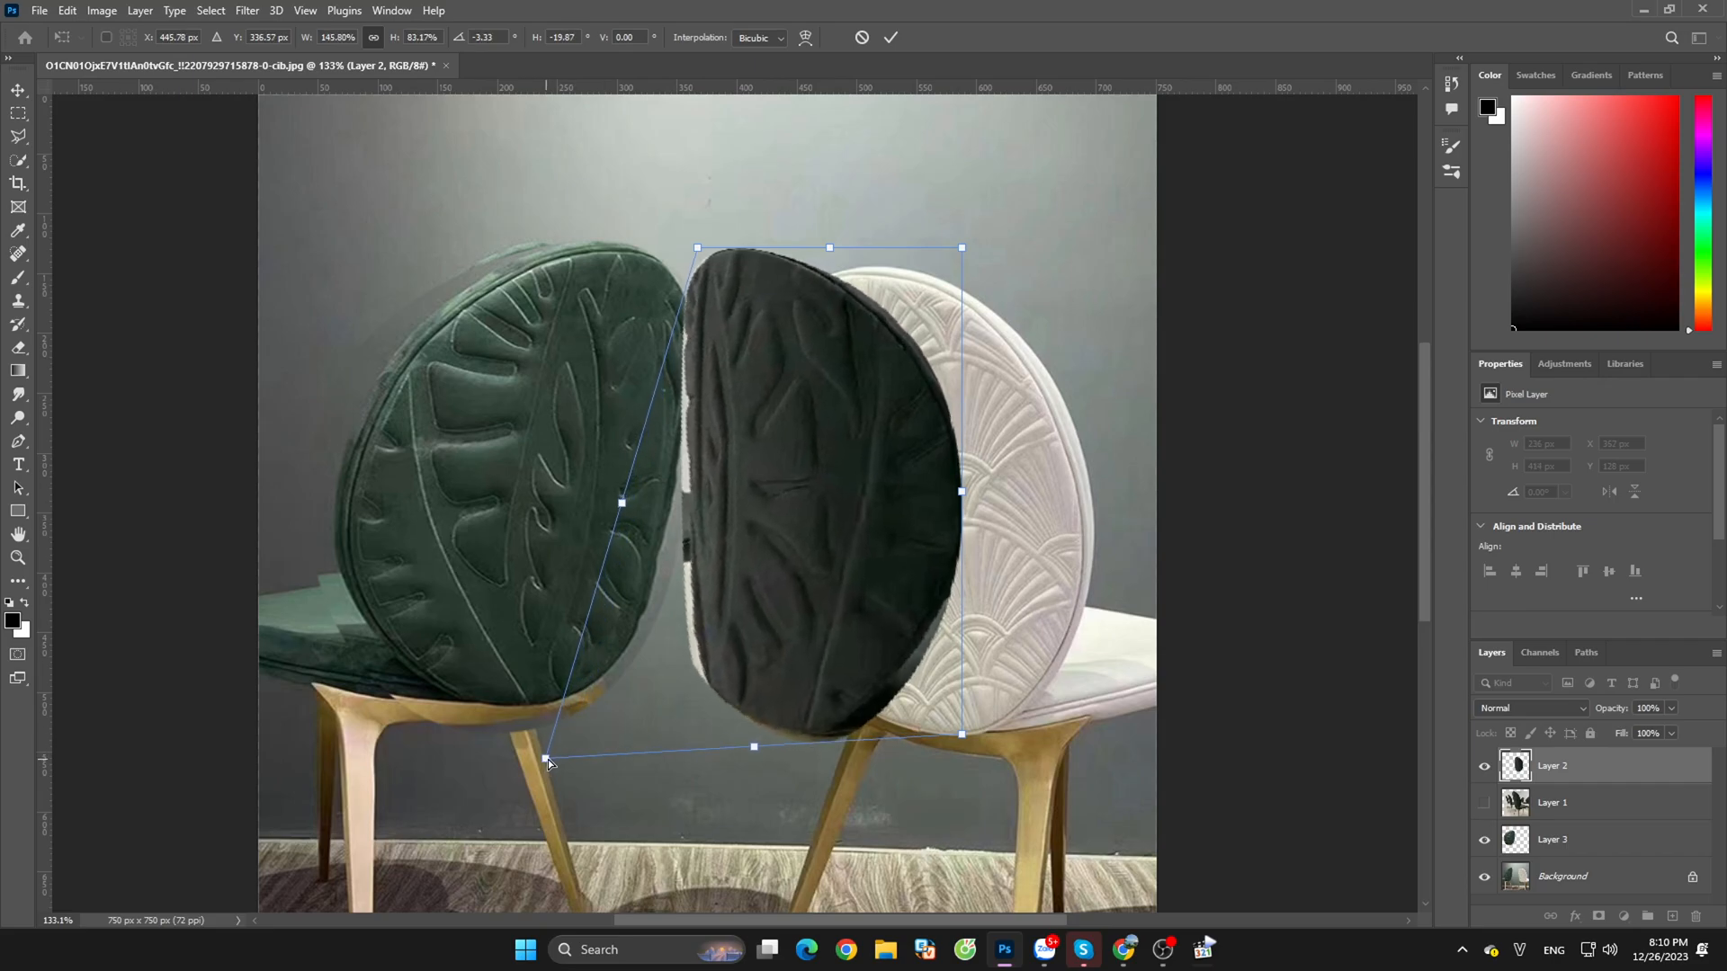
# Step: Move the dark backrest over the green backrest's right half and distort it to about 153% width and 78% height with a -6.6° rotation
pyautogui.moveTo(829, 607); pyautogui.dragTo(714, 613)
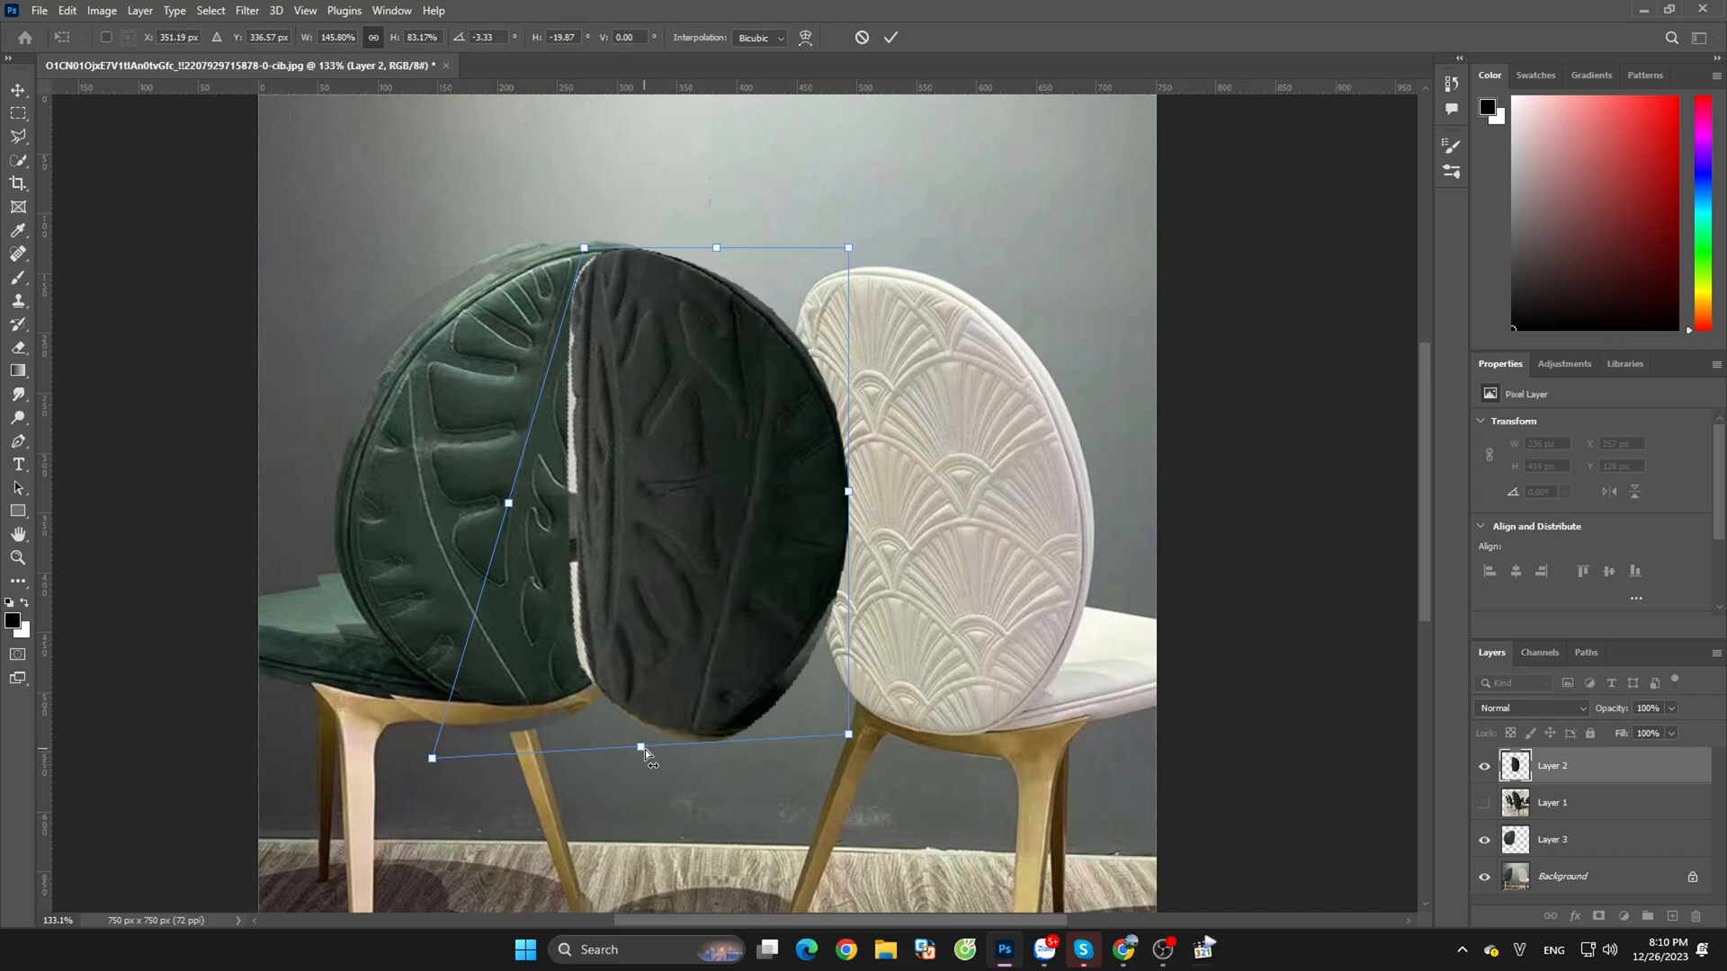
pyautogui.moveTo(644, 748); pyautogui.dragTo(704, 683)
pyautogui.moveTo(721, 489)
pyautogui.mouseDown()
pyautogui.moveTo(949, 533)
pyautogui.moveTo(703, 511)
pyautogui.mouseUp()
pyautogui.moveTo(690, 707); pyautogui.dragTo(577, 762)
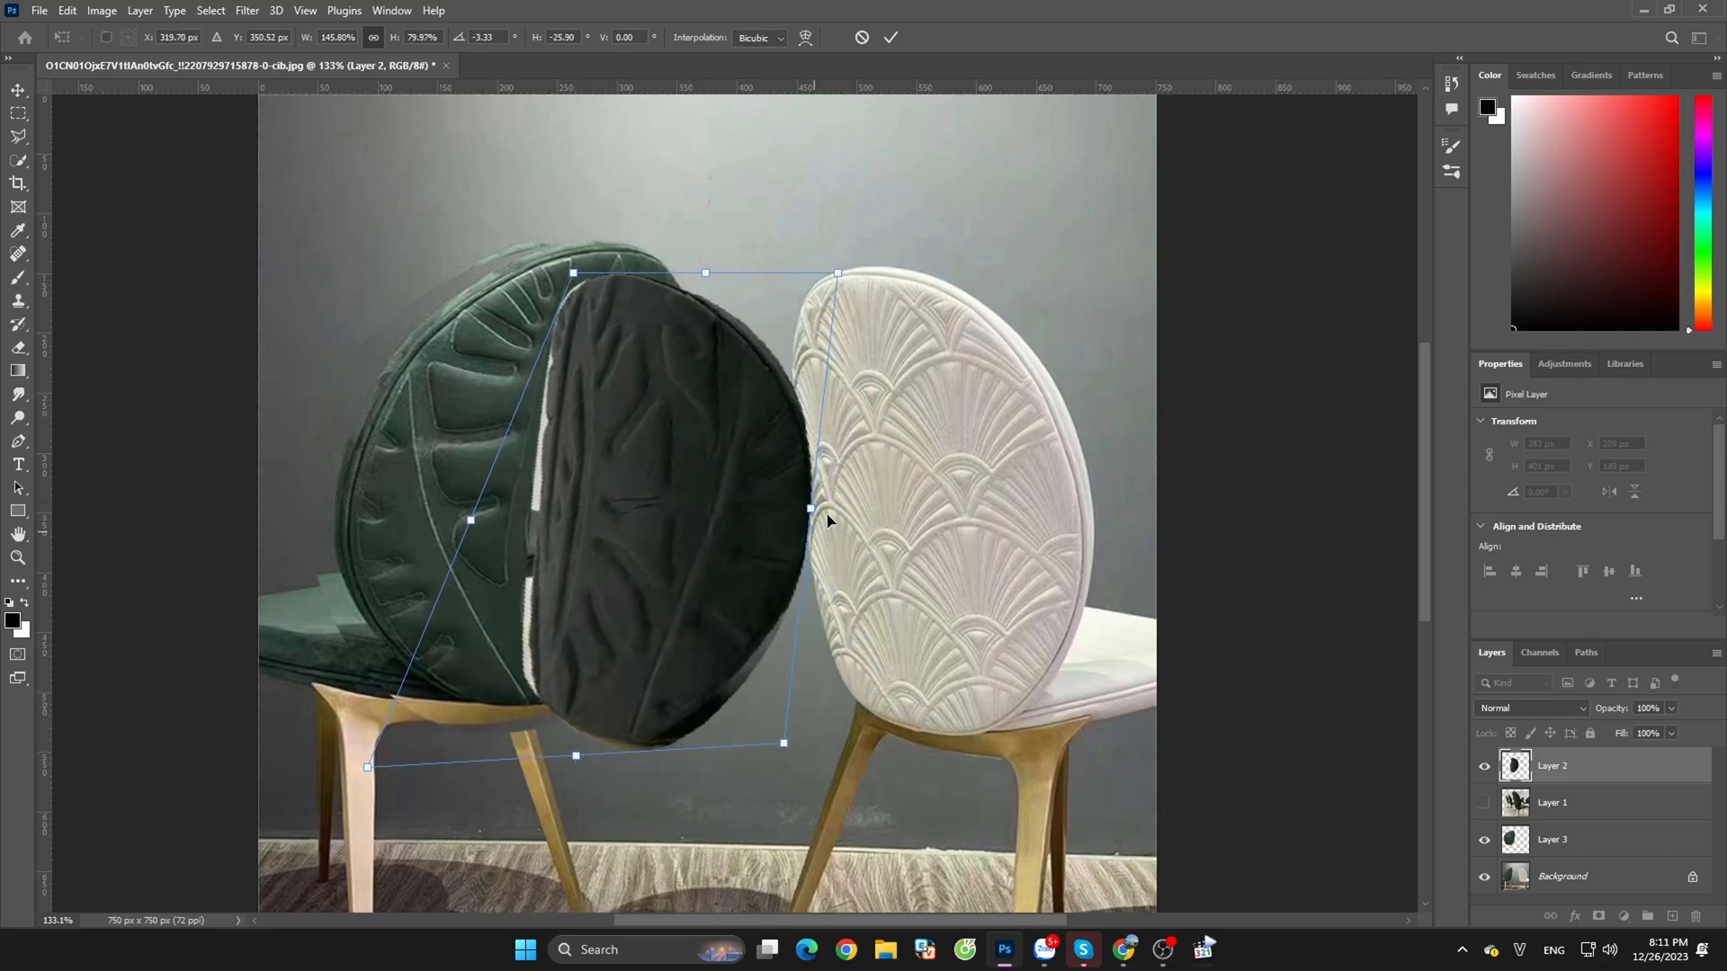
pyautogui.moveTo(812, 511); pyautogui.dragTo(833, 502)
pyautogui.moveTo(711, 511); pyautogui.dragTo(674, 502)
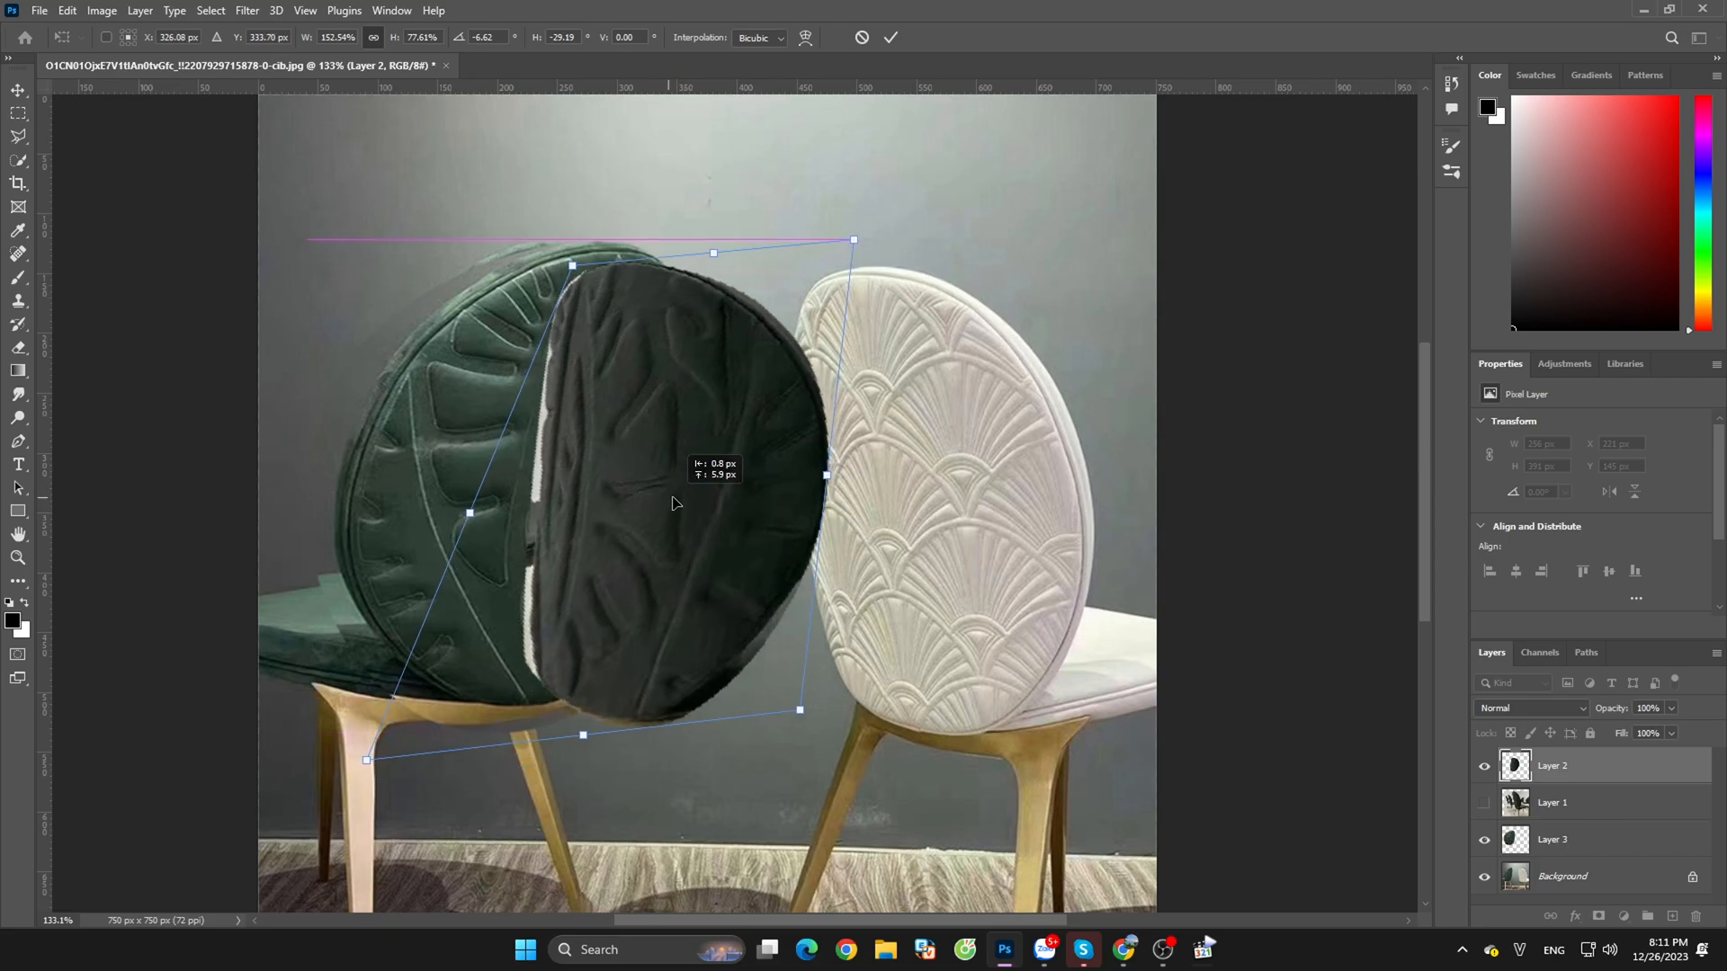
# Step: Refine the dark backrest's distortion to about 152% width and 80% height, with -8.2° rotation and -32.7° horizontal skew
pyautogui.moveTo(584, 740); pyautogui.dragTo(576, 758)
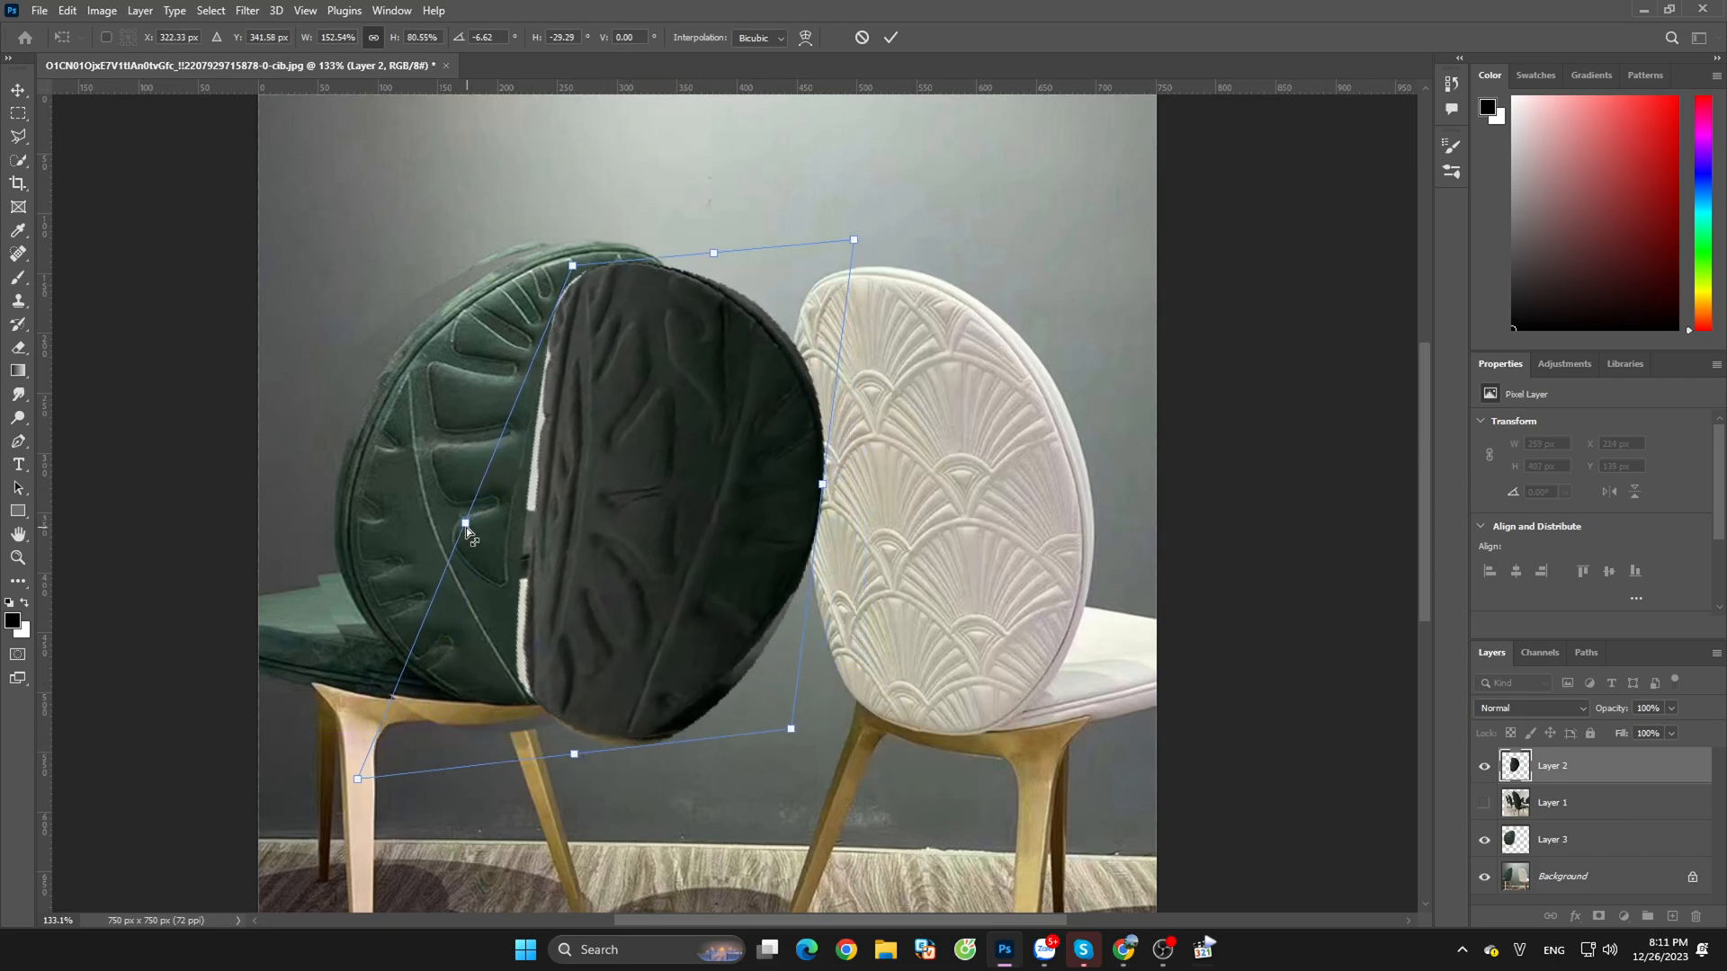
pyautogui.moveTo(466, 526)
pyautogui.mouseDown()
pyautogui.moveTo(527, 531)
pyautogui.moveTo(486, 527)
pyautogui.moveTo(488, 513)
pyautogui.moveTo(461, 530)
pyautogui.mouseUp()
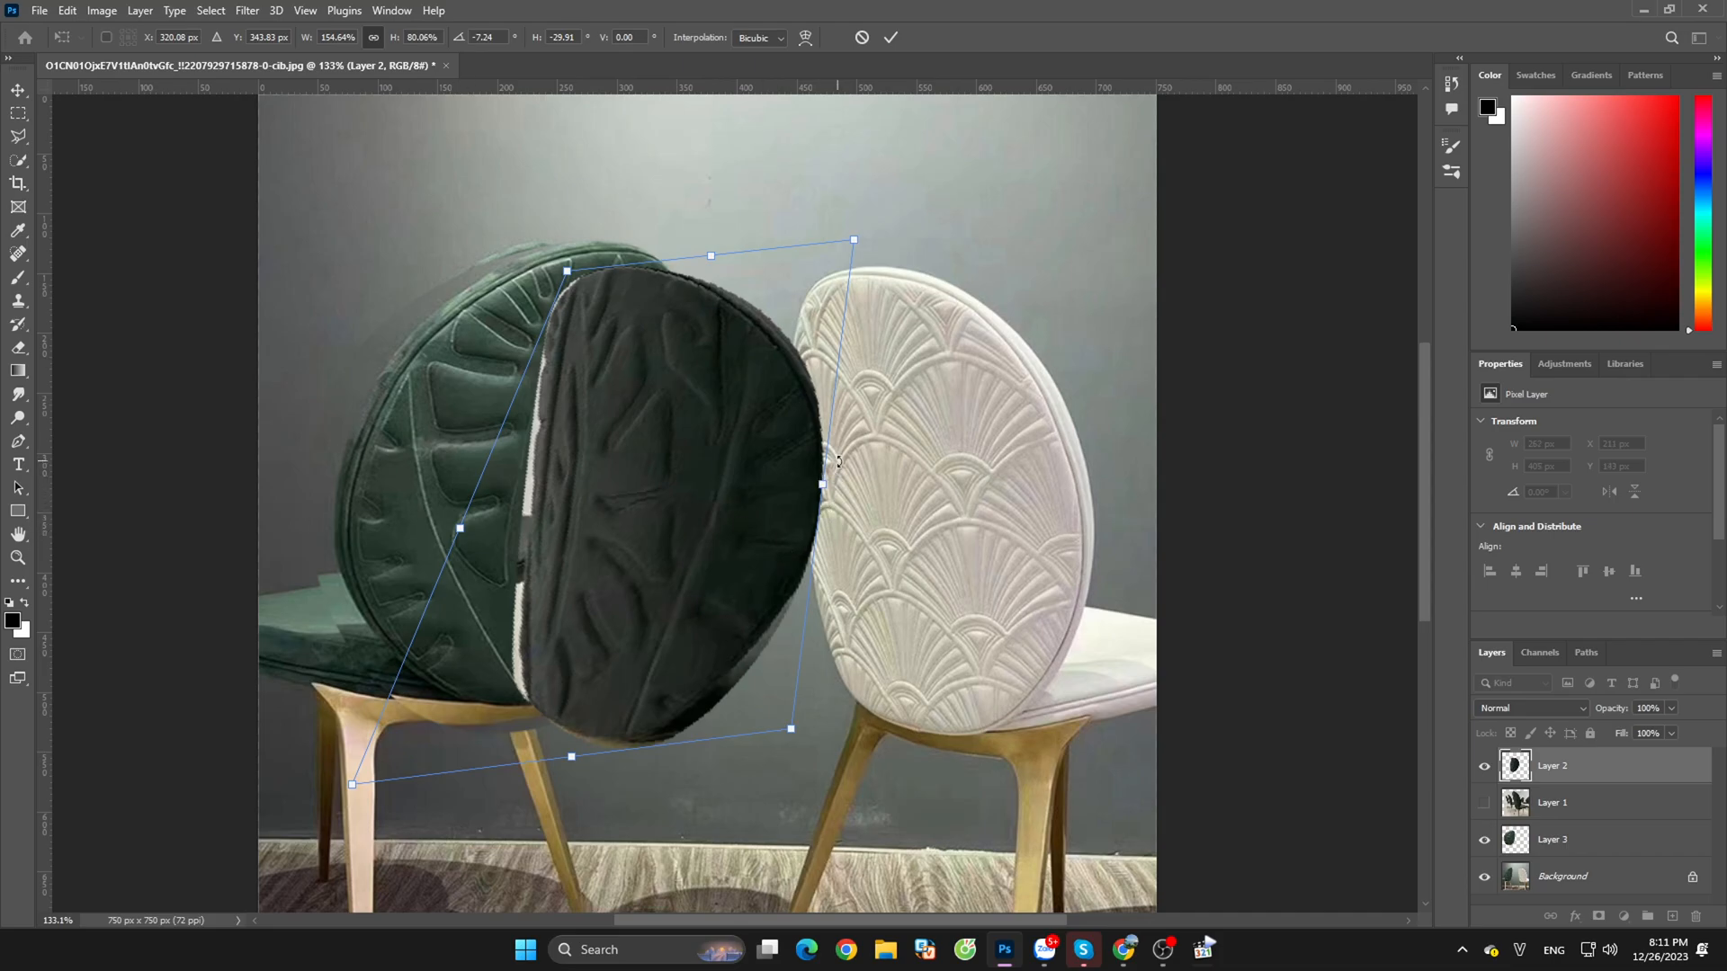
pyautogui.moveTo(821, 486); pyautogui.dragTo(908, 465)
pyautogui.moveTo(722, 587)
pyautogui.mouseDown()
pyautogui.moveTo(883, 524)
pyautogui.moveTo(709, 539)
pyautogui.moveTo(698, 573)
pyautogui.moveTo(961, 603)
pyautogui.moveTo(730, 572)
pyautogui.moveTo(715, 612)
pyautogui.moveTo(724, 584)
pyautogui.mouseUp()
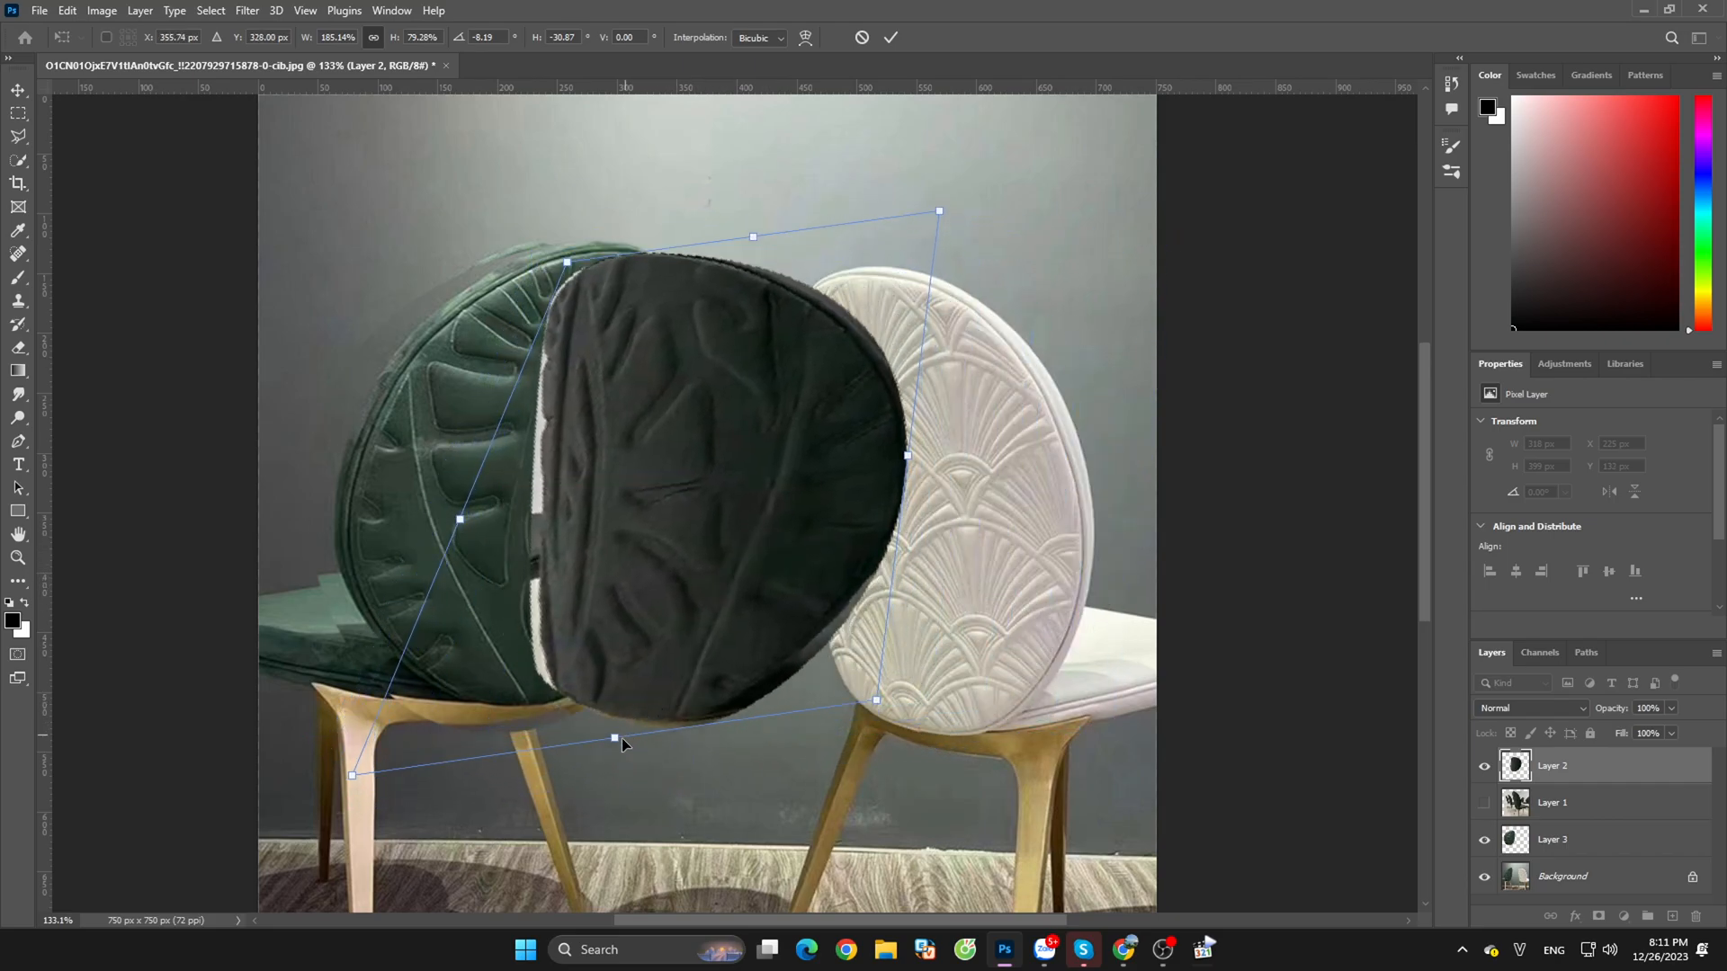
pyautogui.moveTo(619, 743)
pyautogui.mouseDown()
pyautogui.moveTo(614, 726)
pyautogui.moveTo(600, 741)
pyautogui.moveTo(672, 637)
pyautogui.moveTo(594, 733)
pyautogui.moveTo(598, 756)
pyautogui.mouseUp()
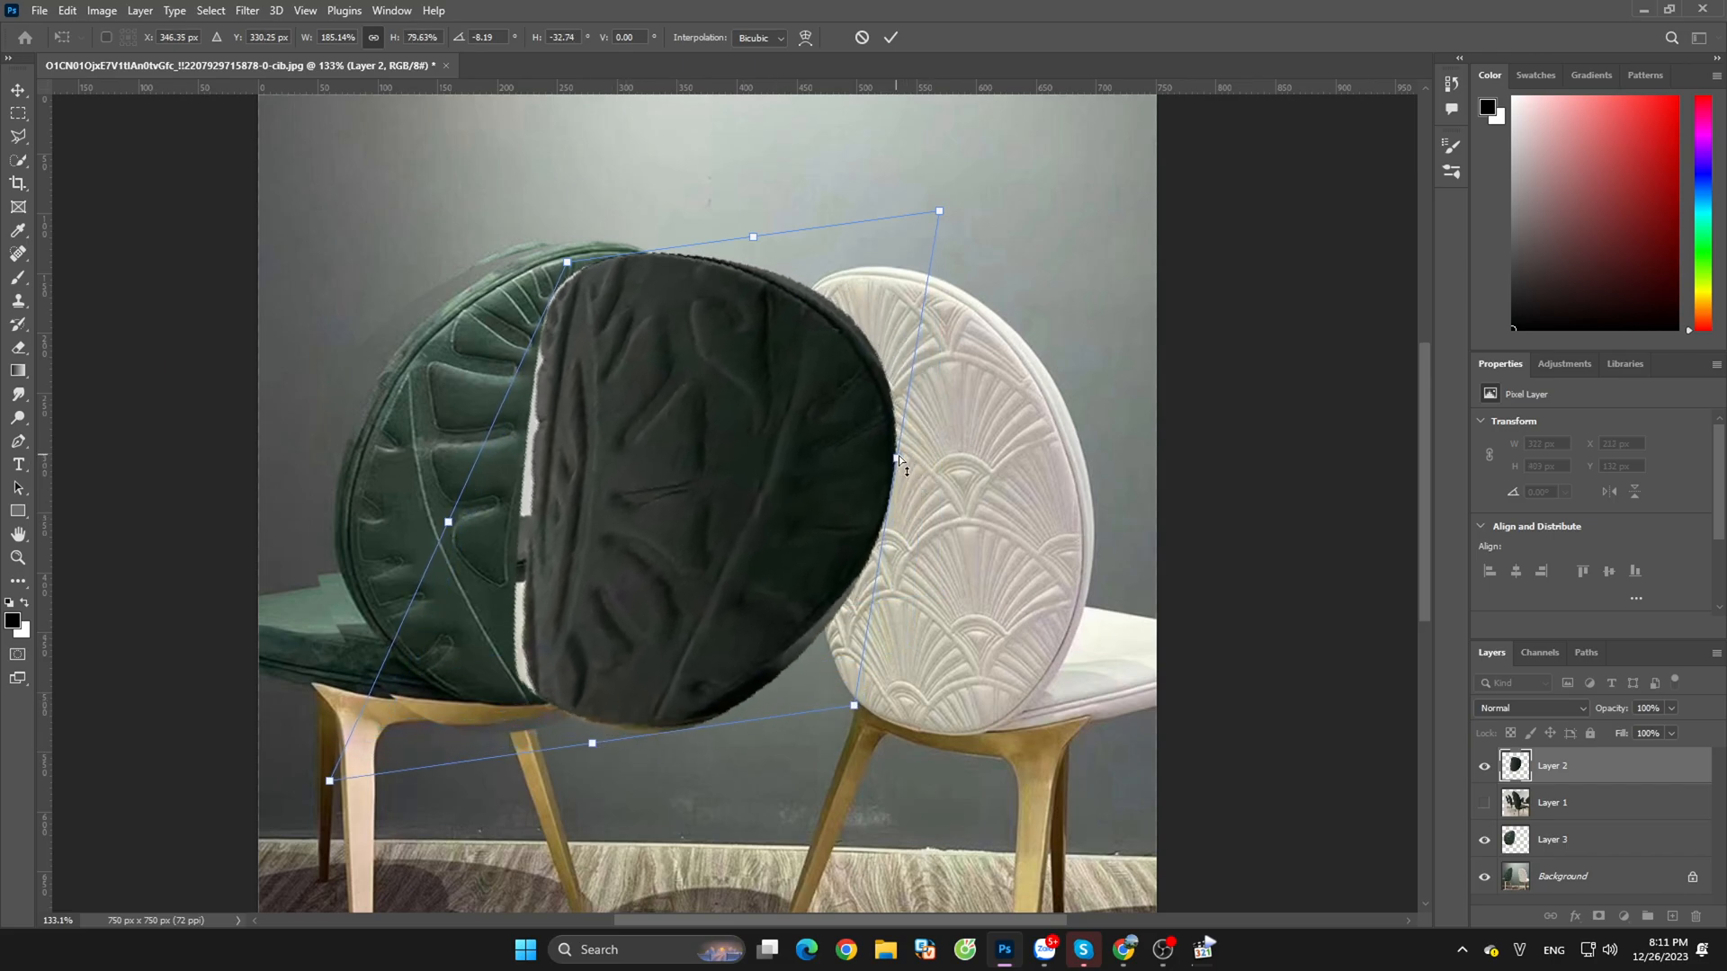
pyautogui.moveTo(899, 461); pyautogui.dragTo(820, 452)
pyautogui.moveTo(695, 387); pyautogui.dragTo(733, 697)
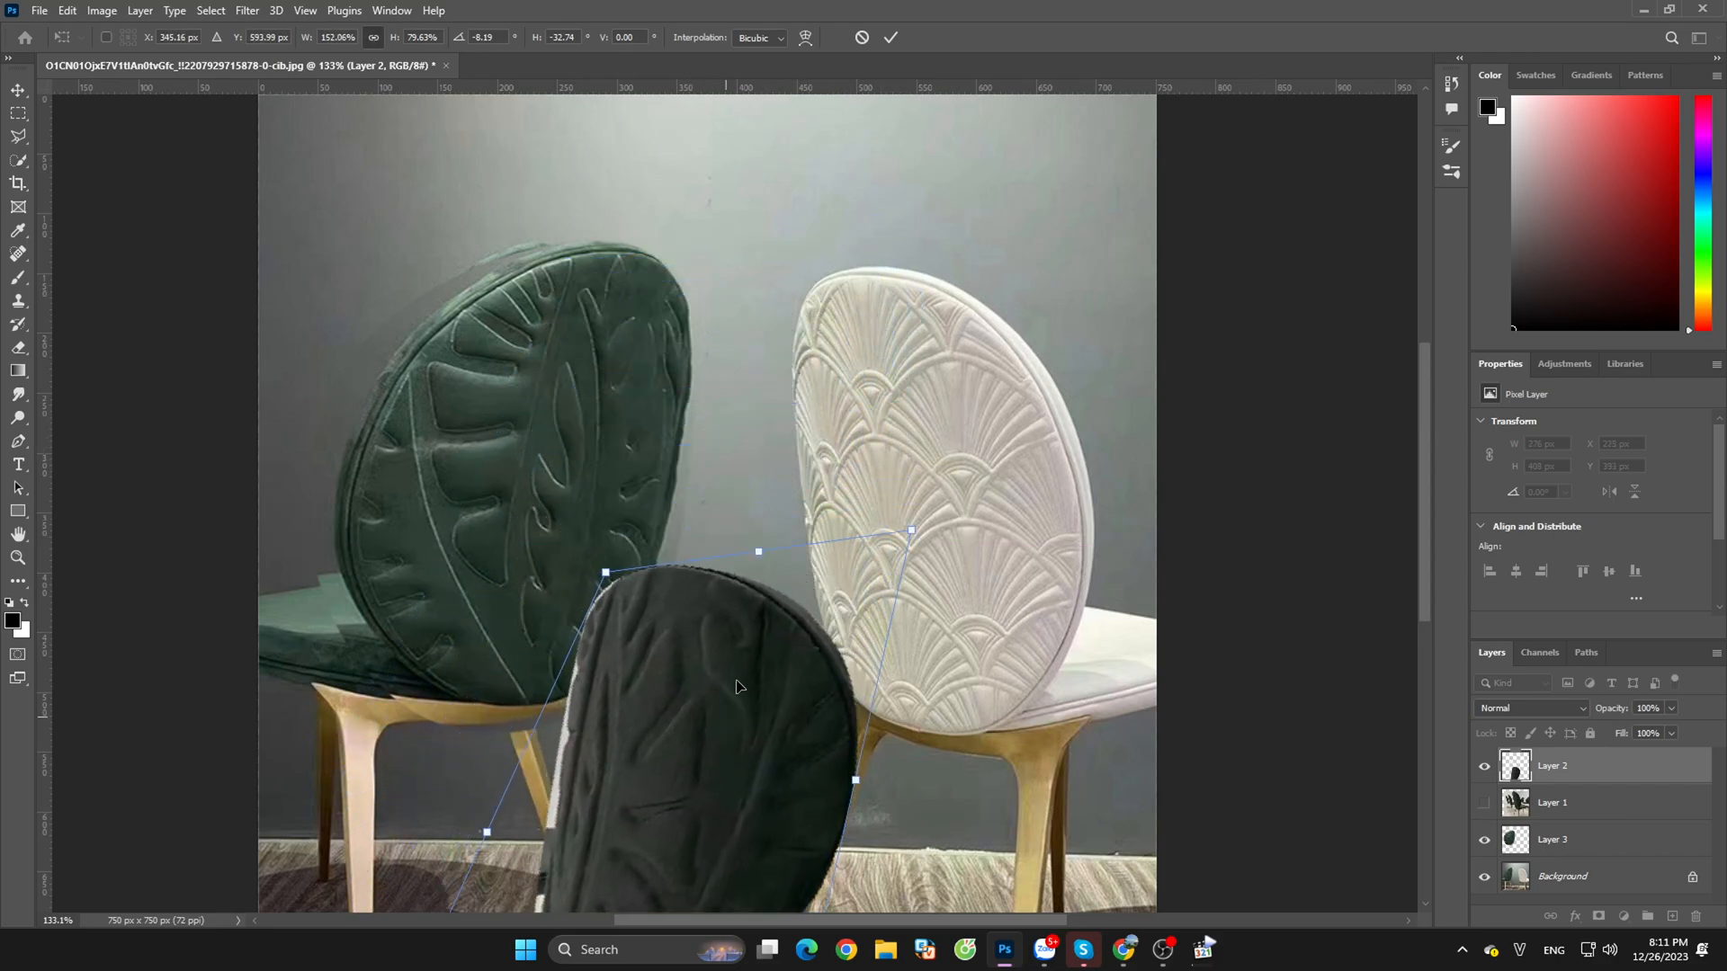
pyautogui.hotkey('ctrl', 'z')
pyautogui.moveTo(706, 542); pyautogui.dragTo(871, 661)
pyautogui.hotkey('ctrl', 'z')
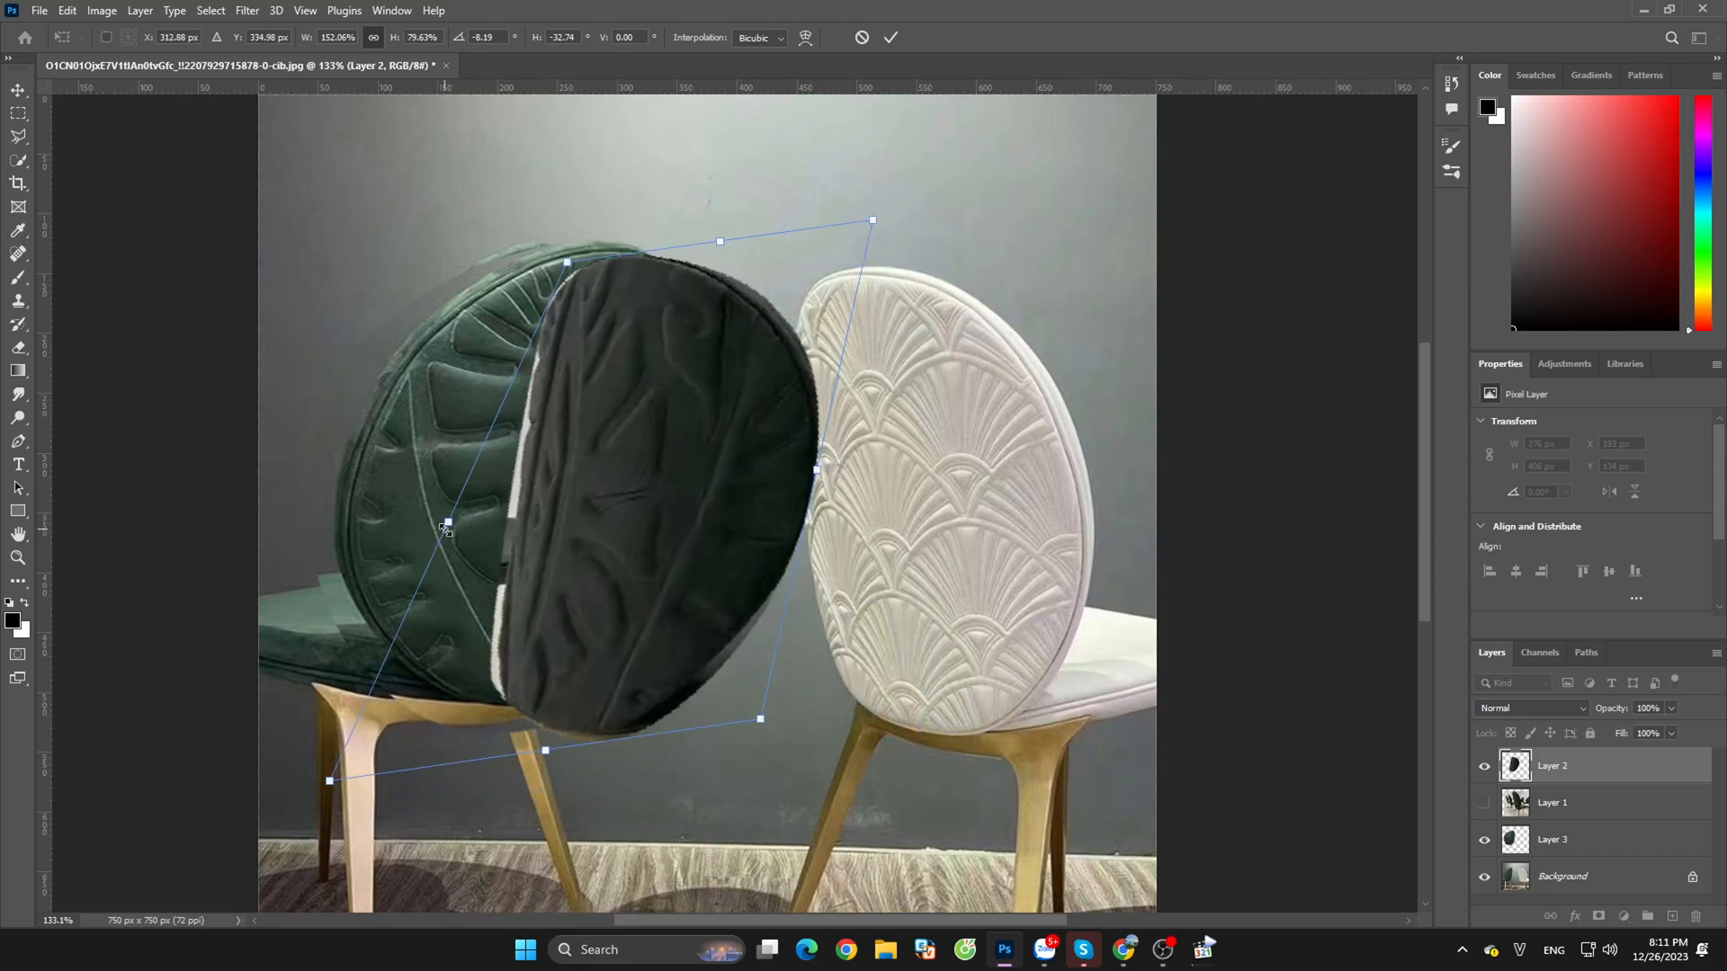
pyautogui.moveTo(448, 524); pyautogui.dragTo(81, 550)
pyautogui.moveTo(552, 526); pyautogui.dragTo(727, 470)
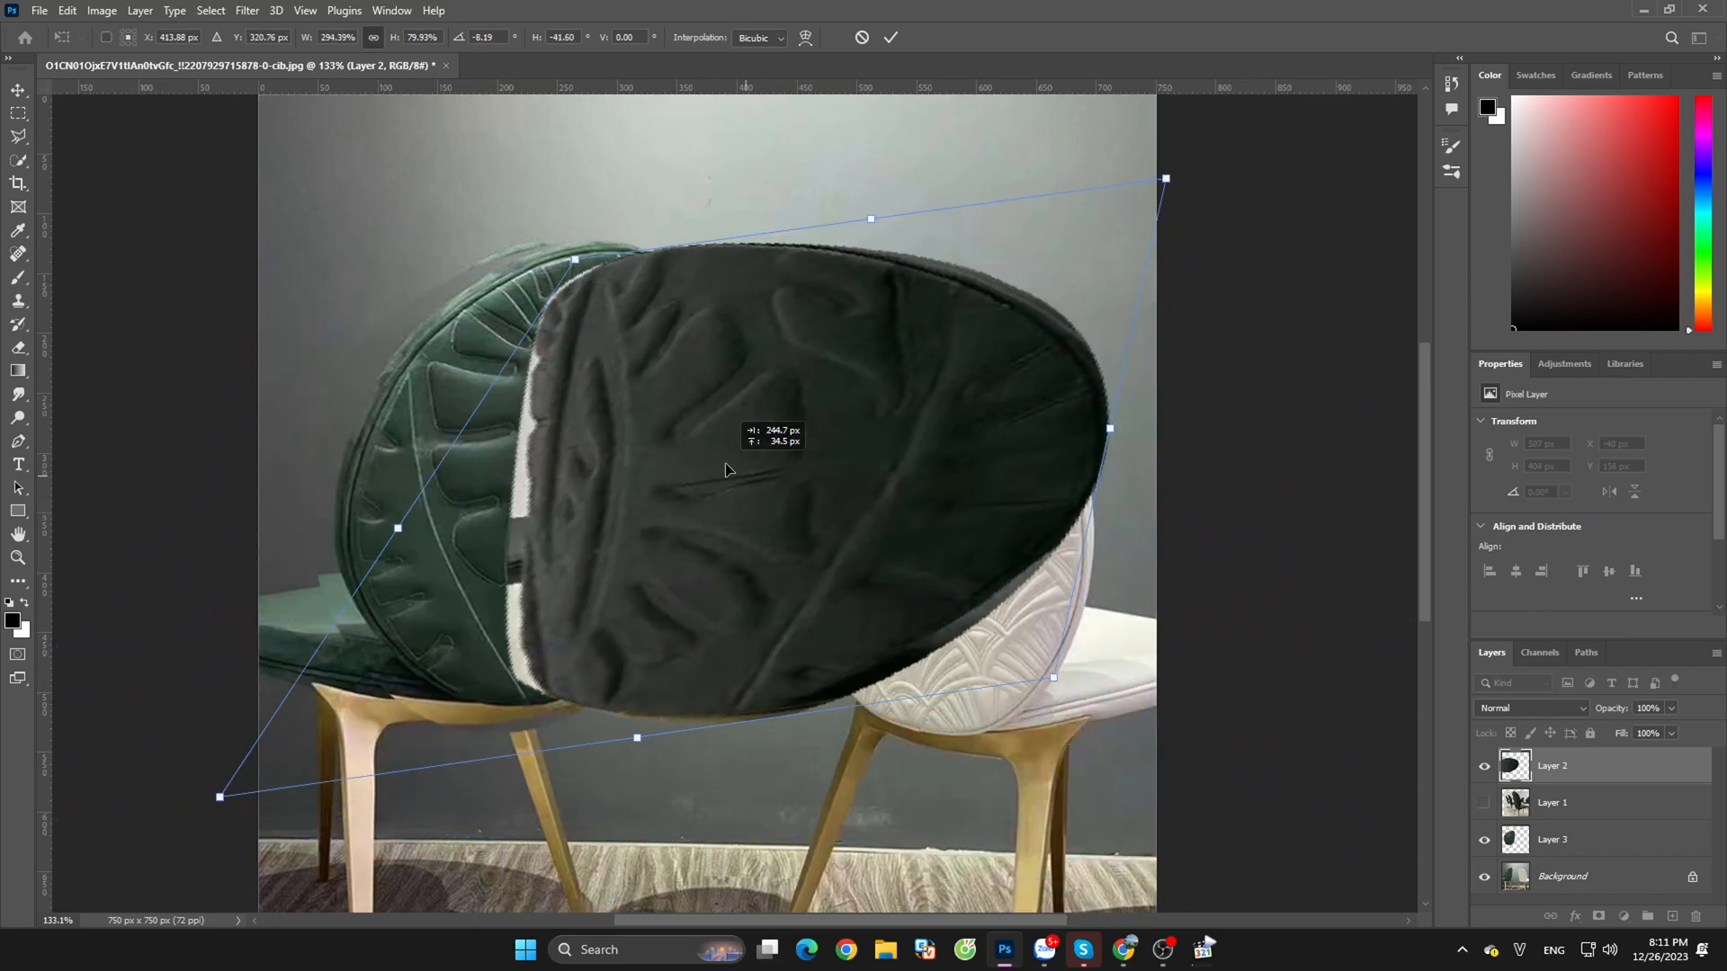
pyautogui.hotkey('ctrl', 'z')
pyautogui.hotkey('ctrl', 'z')
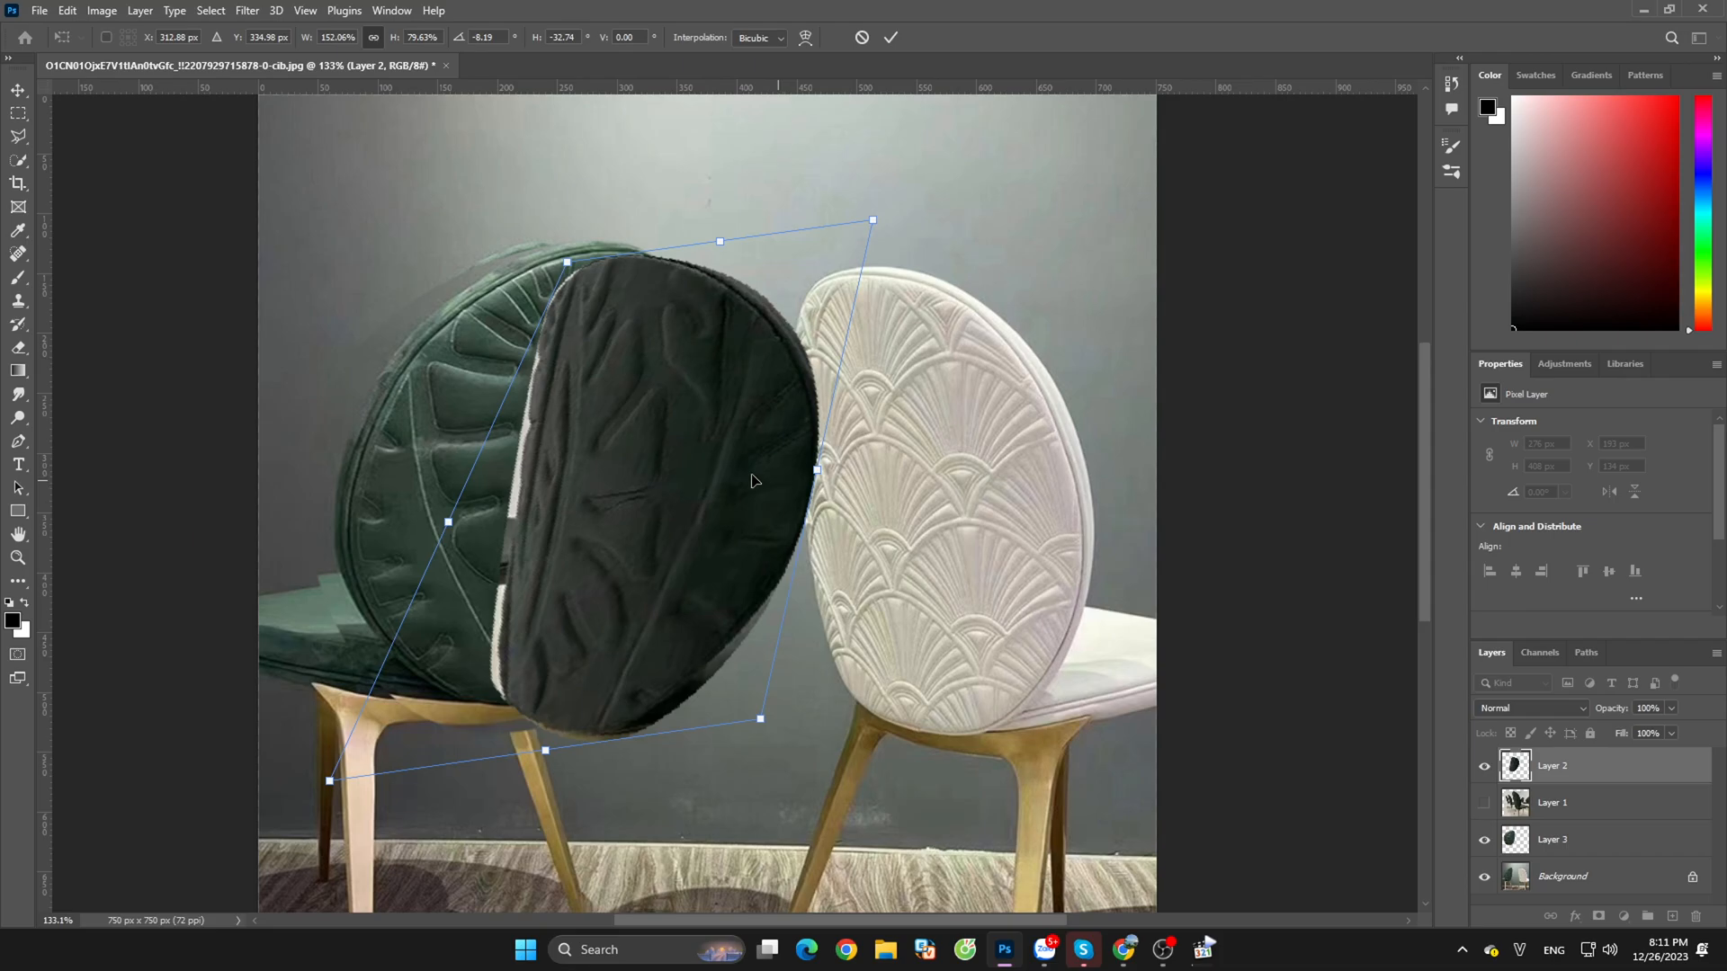
# Step: Shift the dark backrest slightly toward the white chair and set Layer 2's opacity to 50% so the green backrest shows through
pyautogui.moveTo(688, 465)
pyautogui.mouseDown()
pyautogui.moveTo(746, 463)
pyautogui.moveTo(690, 457)
pyautogui.mouseUp()
pyautogui.moveTo(734, 523)
pyautogui.mouseDown()
pyautogui.moveTo(776, 533)
pyautogui.moveTo(723, 526)
pyautogui.mouseUp()
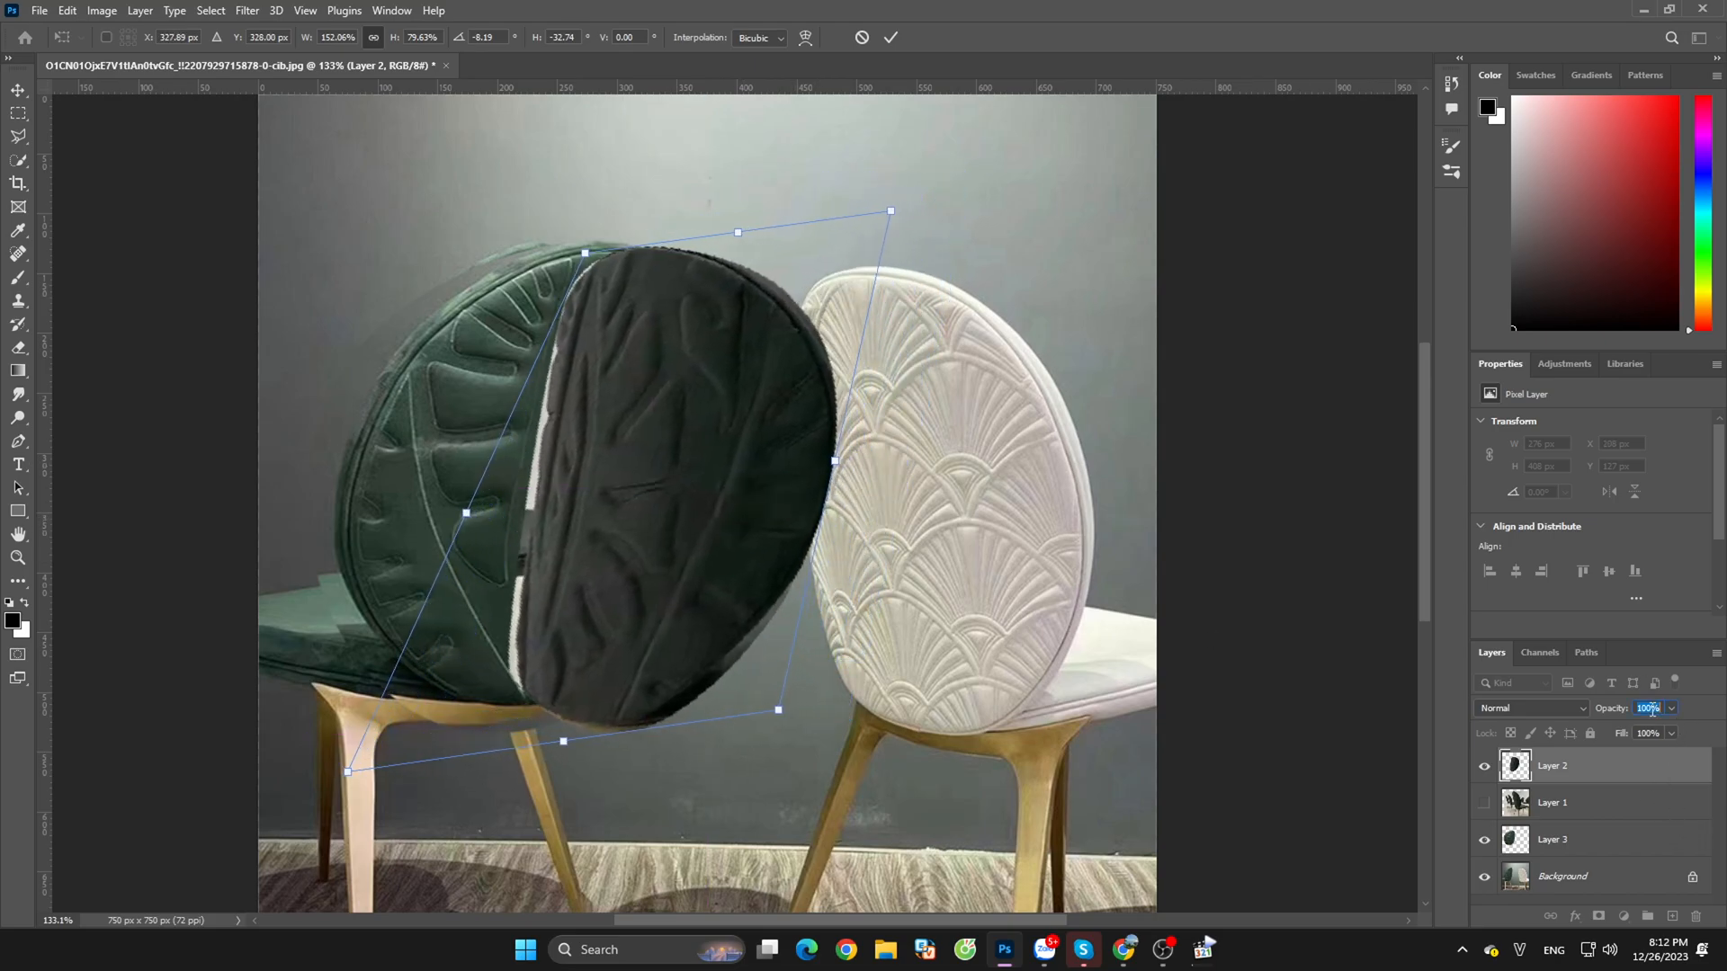
pyautogui.write('50')
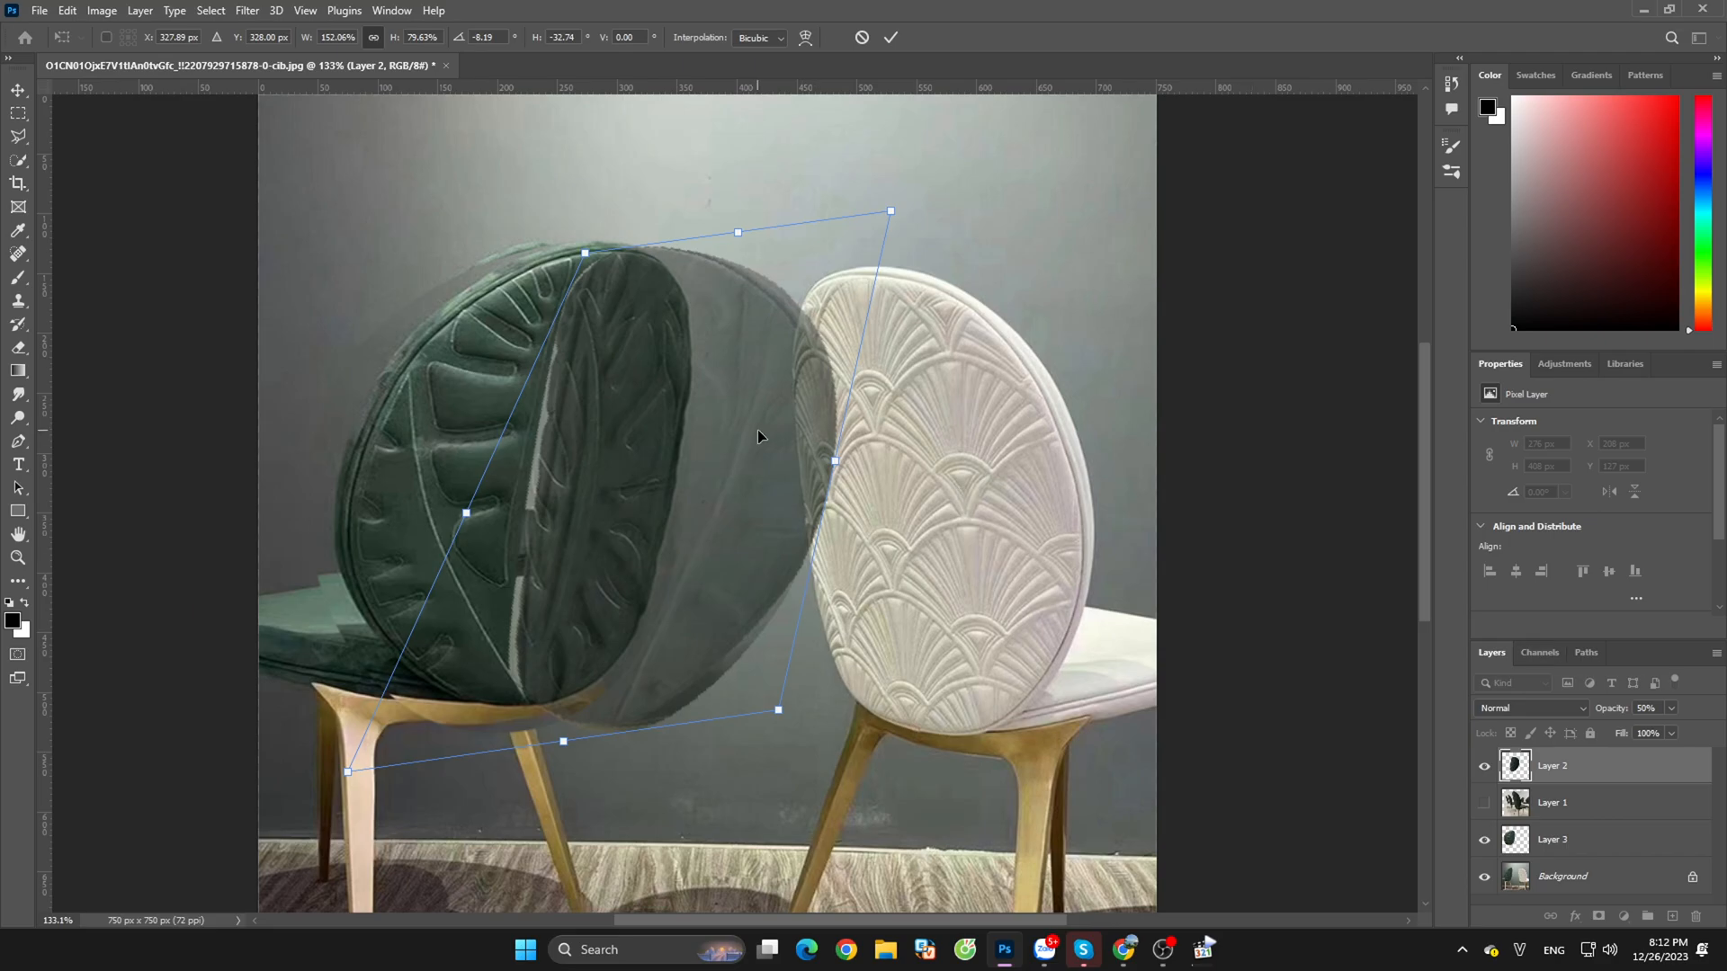
# Step: Distort the half-transparent dark backrest to about 283 by 388 px, aligned over the green backrest's leaf pattern, and restore its opacity to 100%
pyautogui.moveTo(758, 459)
pyautogui.mouseDown()
pyautogui.moveTo(698, 449)
pyautogui.moveTo(703, 501)
pyautogui.moveTo(810, 544)
pyautogui.moveTo(722, 463)
pyautogui.moveTo(740, 473)
pyautogui.mouseUp()
pyautogui.moveTo(754, 235); pyautogui.dragTo(716, 257)
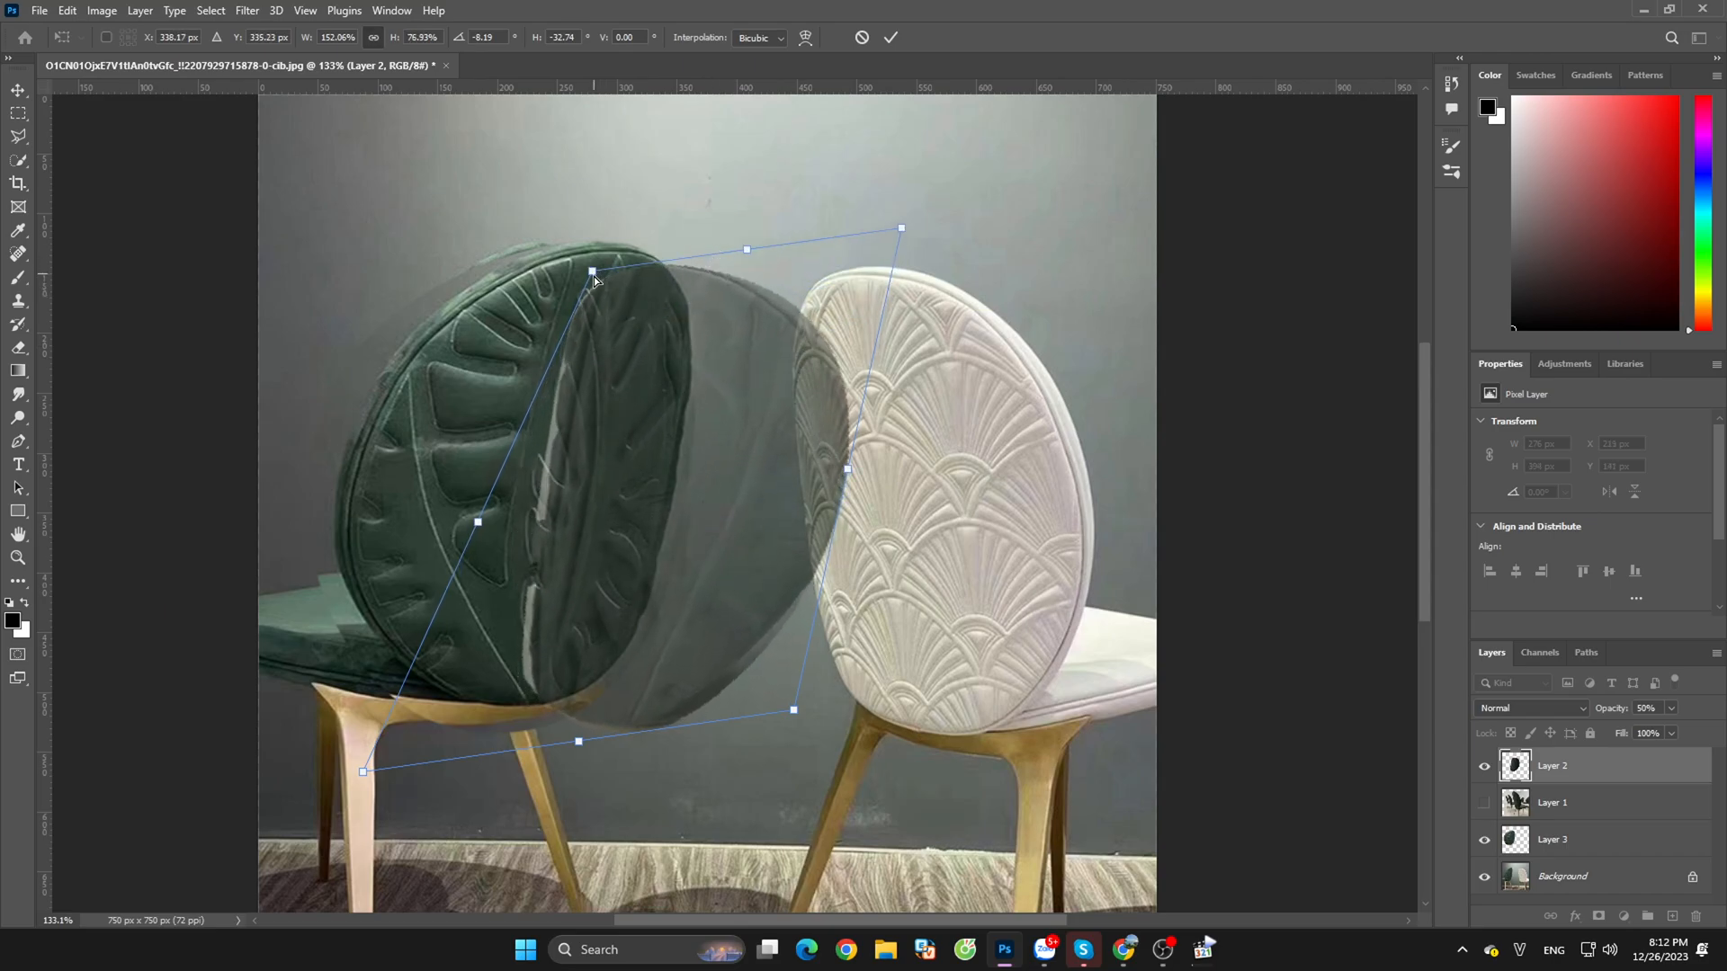
pyautogui.moveTo(592, 272); pyautogui.dragTo(571, 264)
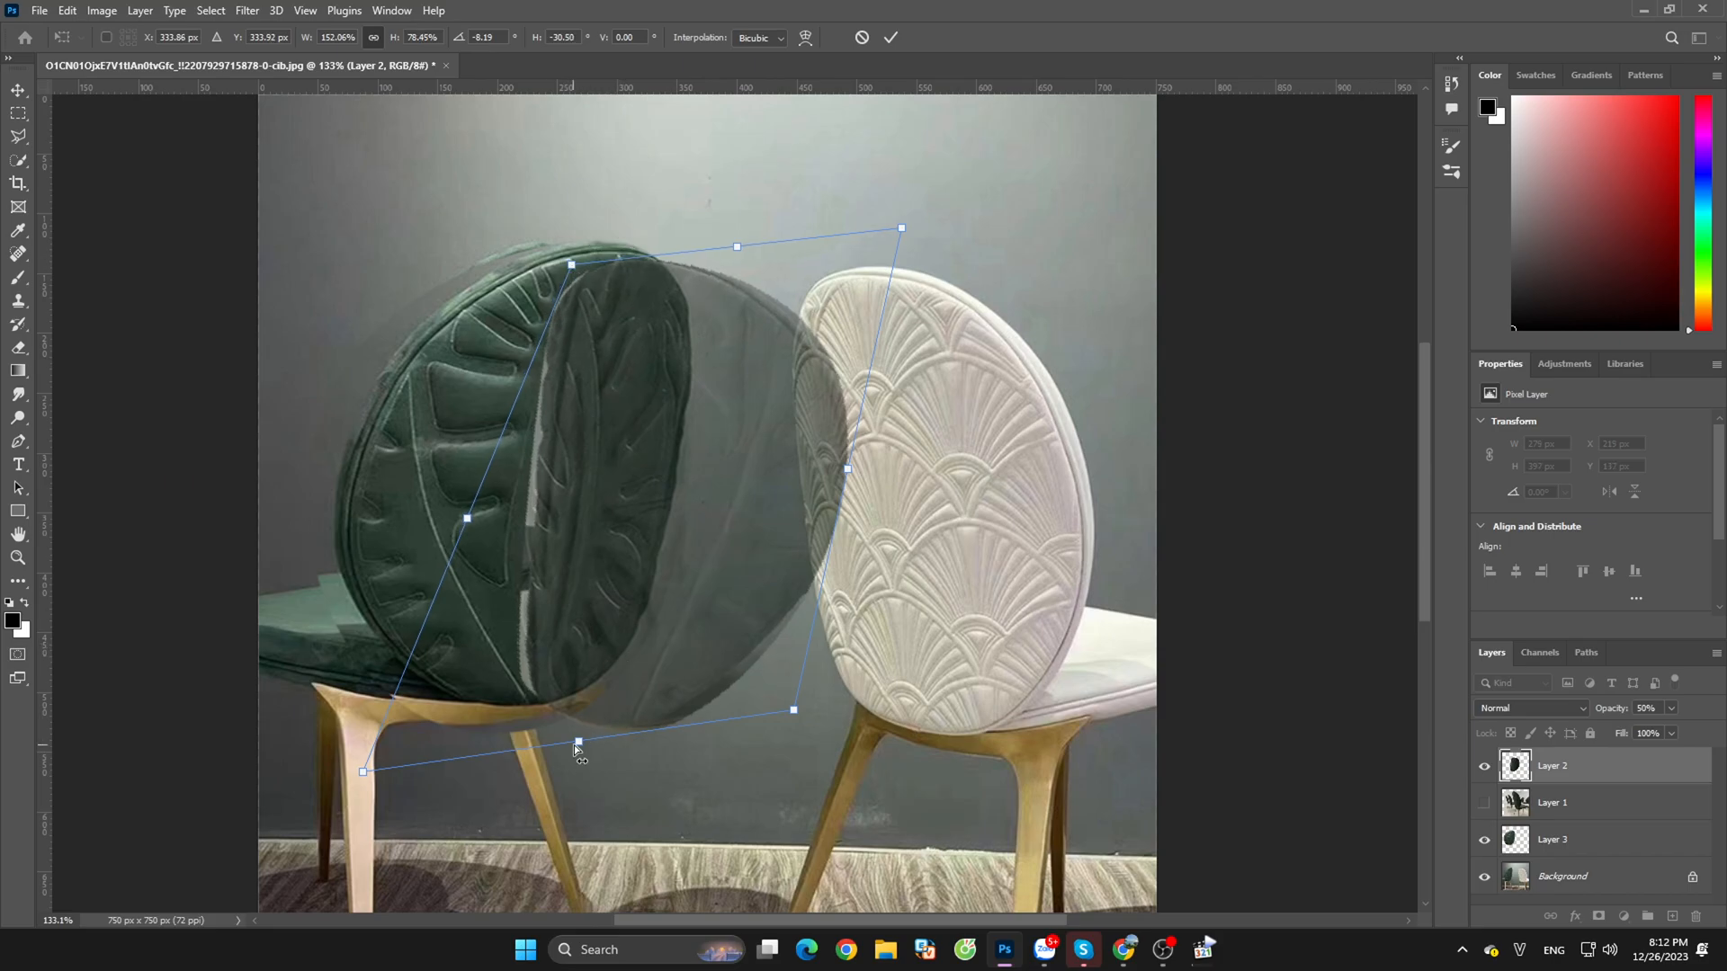
pyautogui.moveTo(581, 743)
pyautogui.mouseDown()
pyautogui.moveTo(583, 709)
pyautogui.moveTo(581, 732)
pyautogui.moveTo(565, 725)
pyautogui.moveTo(577, 738)
pyautogui.mouseUp()
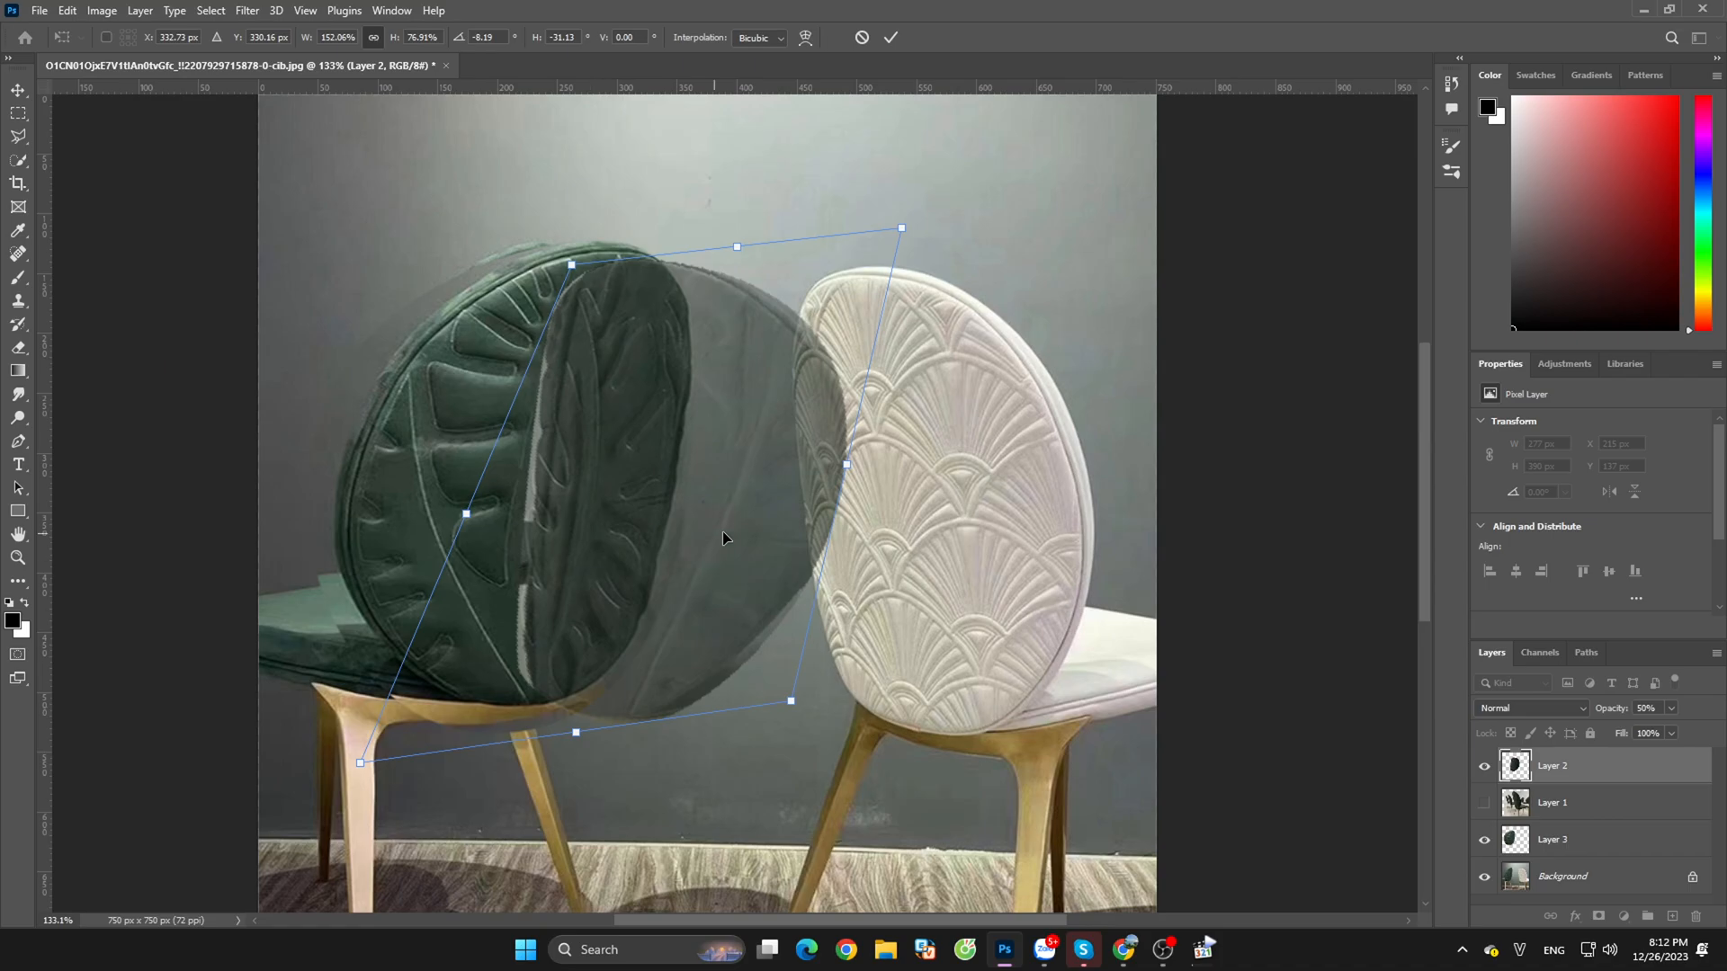
pyautogui.moveTo(844, 462)
pyautogui.mouseDown()
pyautogui.moveTo(797, 460)
pyautogui.moveTo(807, 514)
pyautogui.moveTo(677, 466)
pyautogui.moveTo(494, 444)
pyautogui.moveTo(752, 509)
pyautogui.moveTo(794, 496)
pyautogui.moveTo(854, 426)
pyautogui.moveTo(812, 483)
pyautogui.moveTo(774, 464)
pyautogui.moveTo(846, 439)
pyautogui.moveTo(850, 457)
pyautogui.mouseUp()
pyautogui.press('Return')
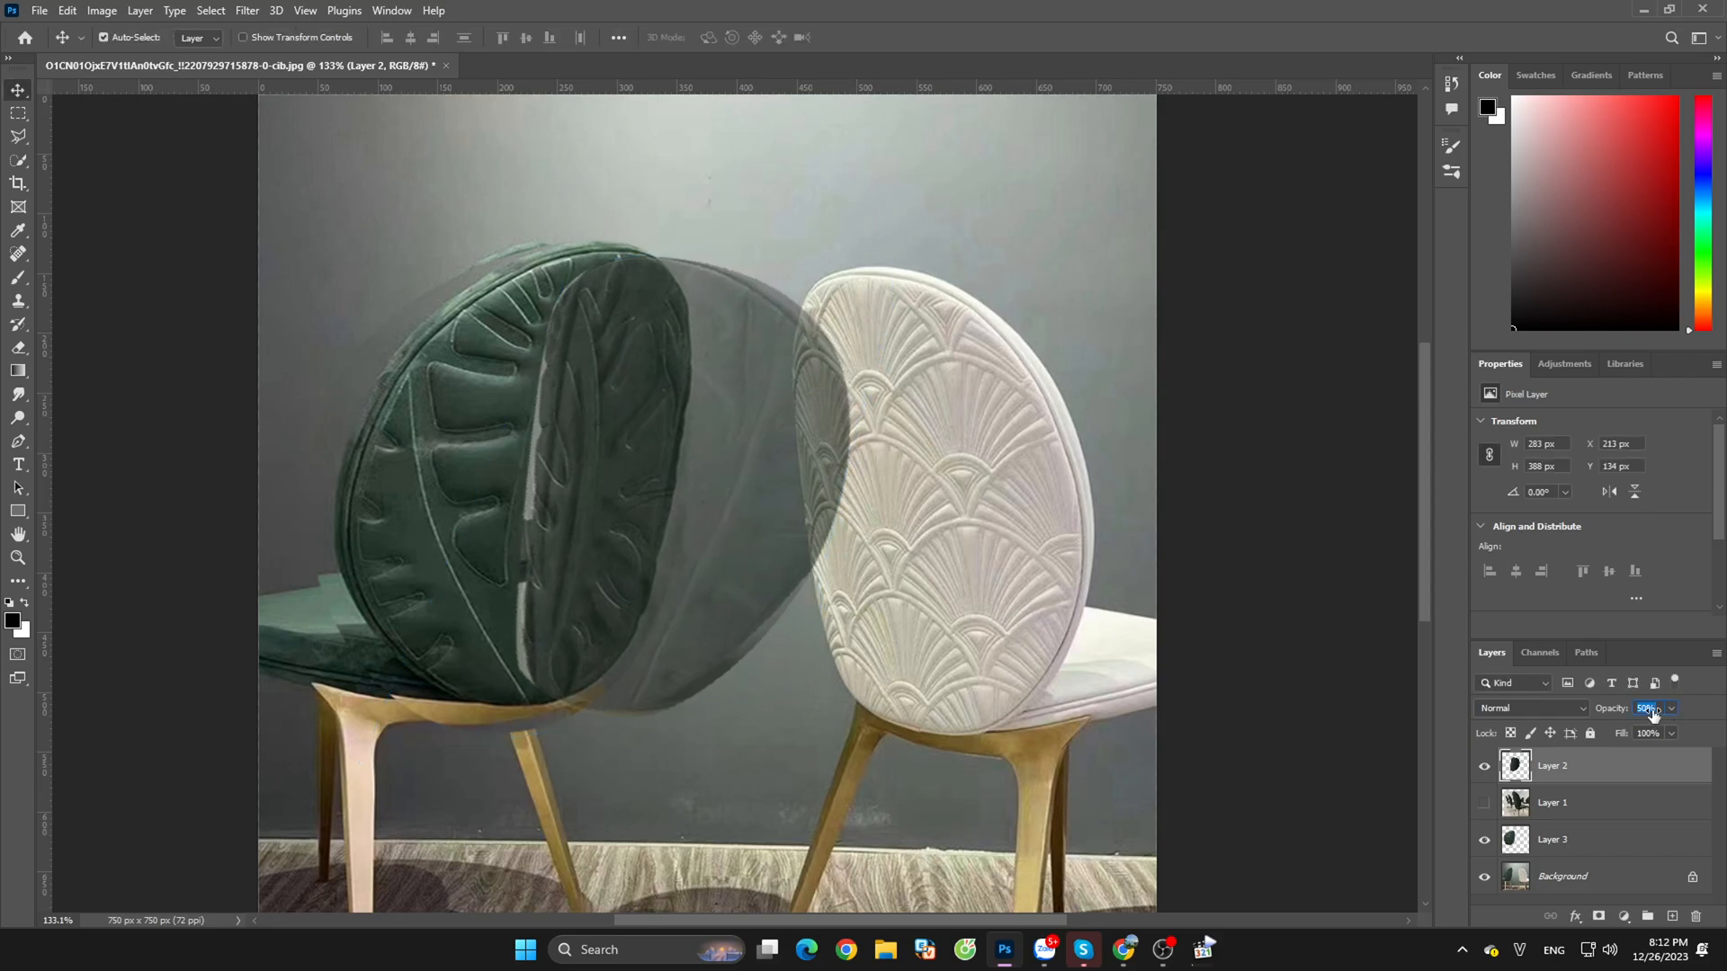
pyautogui.write('100')
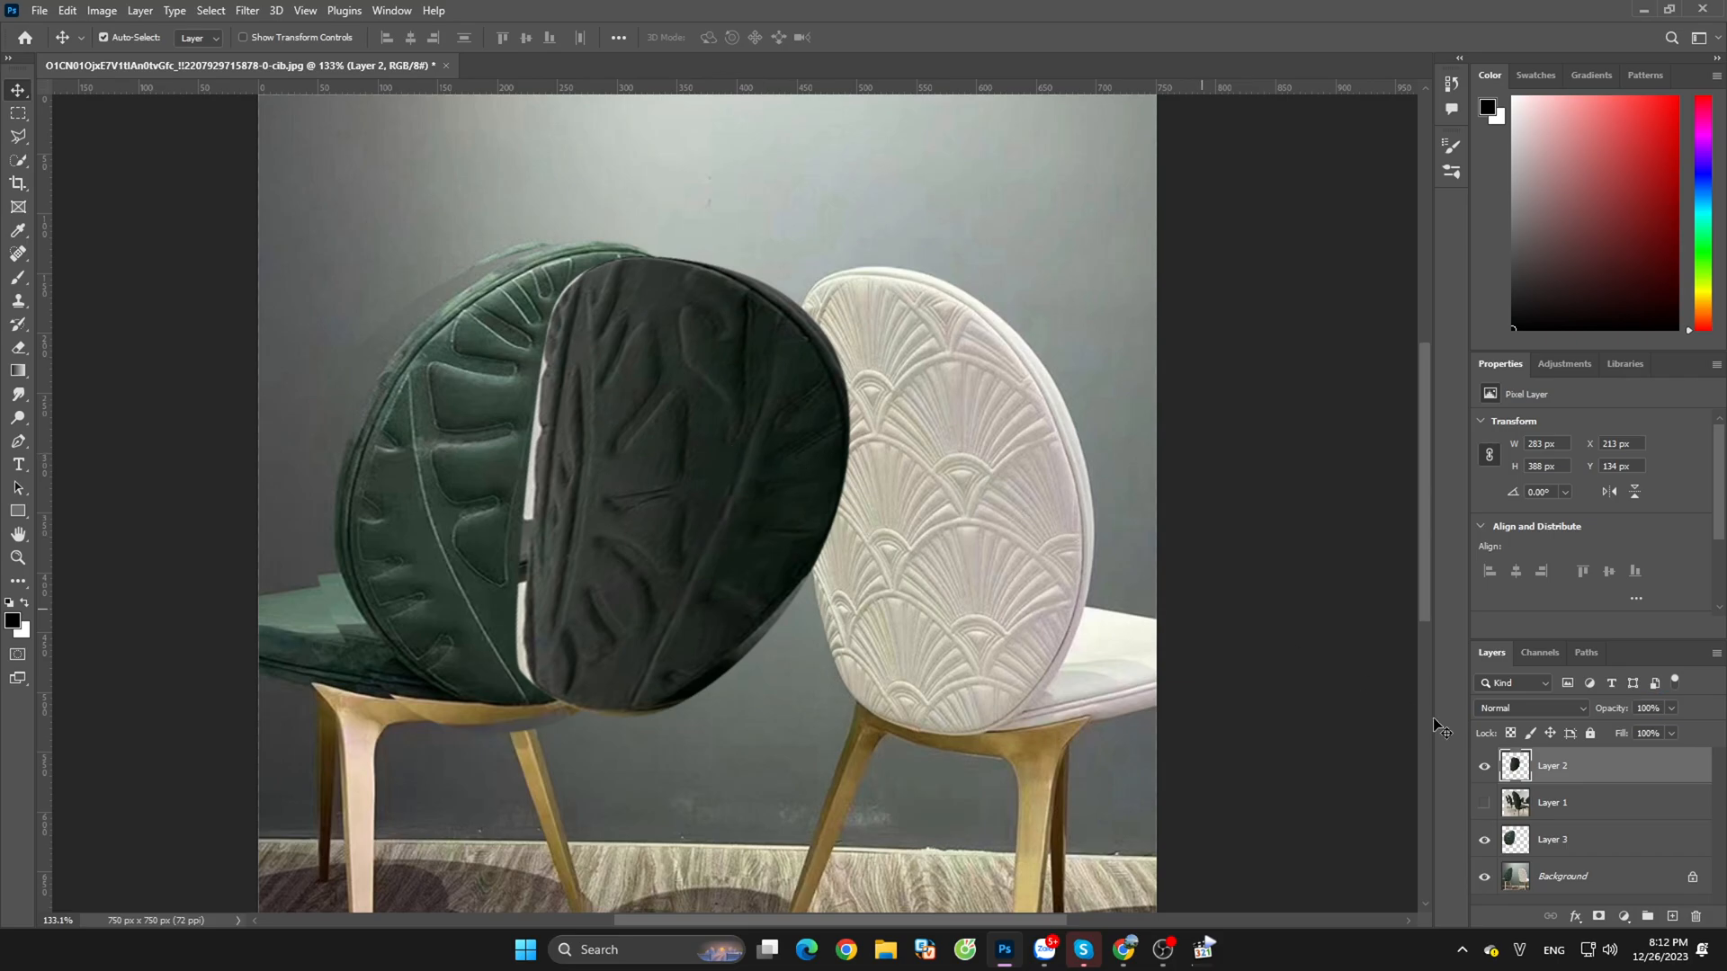
# Step: Add a layer mask to Layer 2 and hide the dark backrest's inner edge with a black-filled polygonal lasso selection
pyautogui.click(1599, 917)
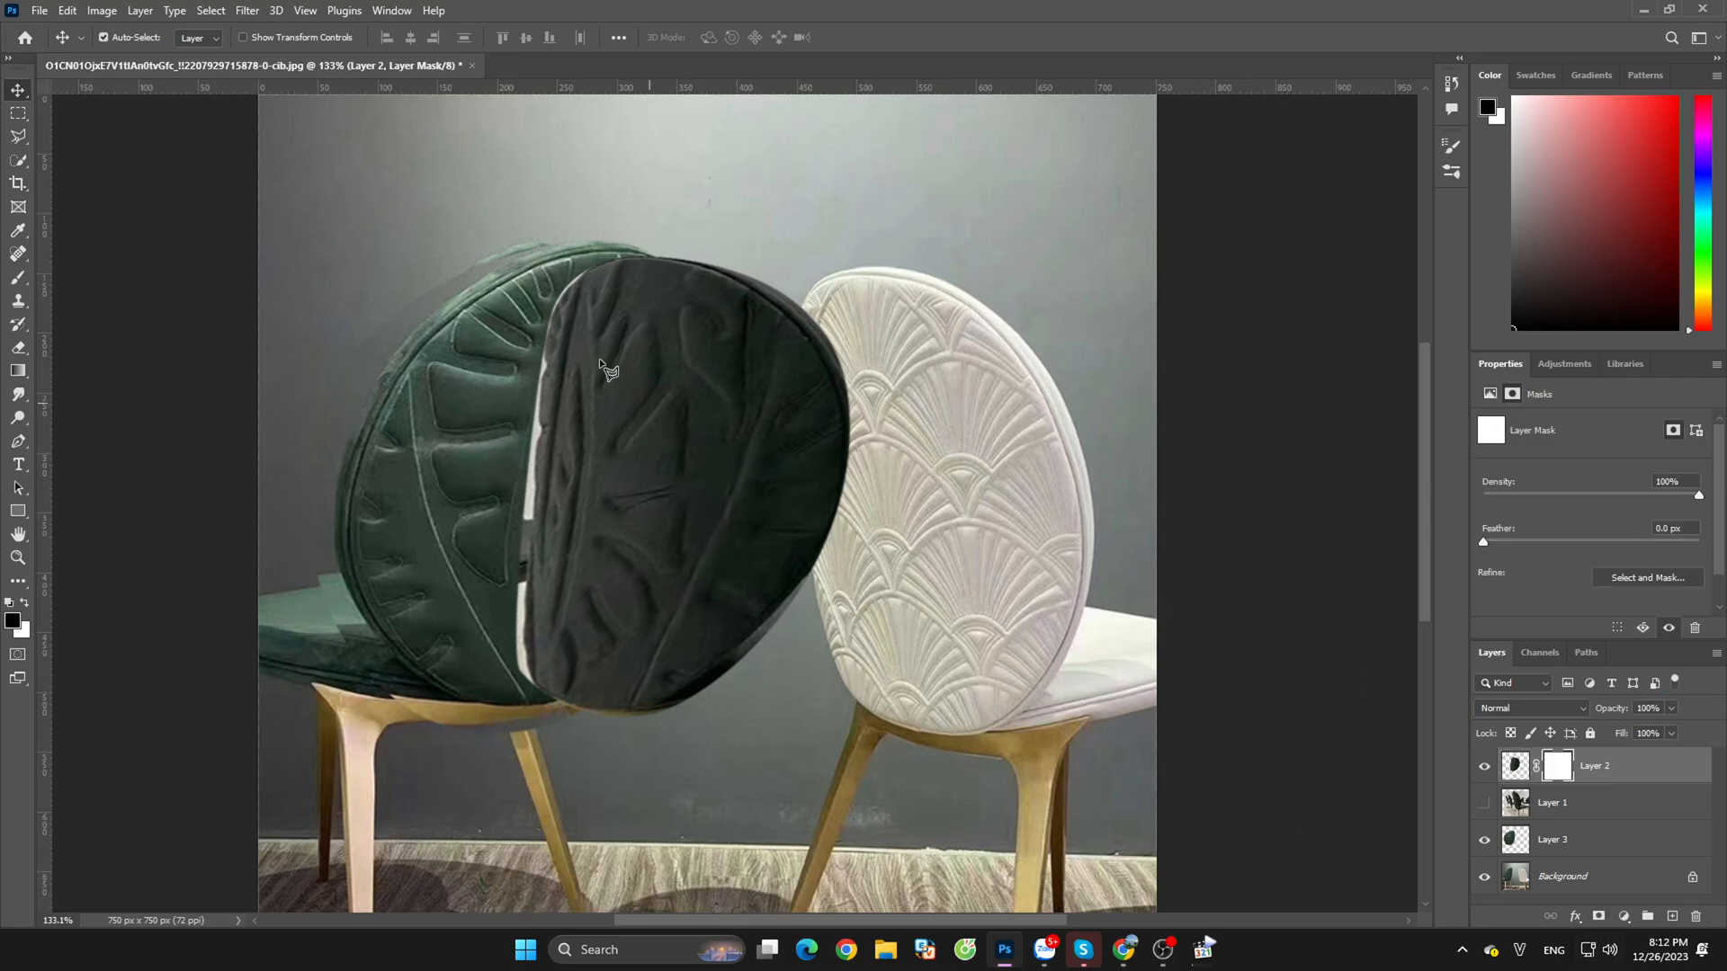
pyautogui.press('l')
pyautogui.click(581, 252)
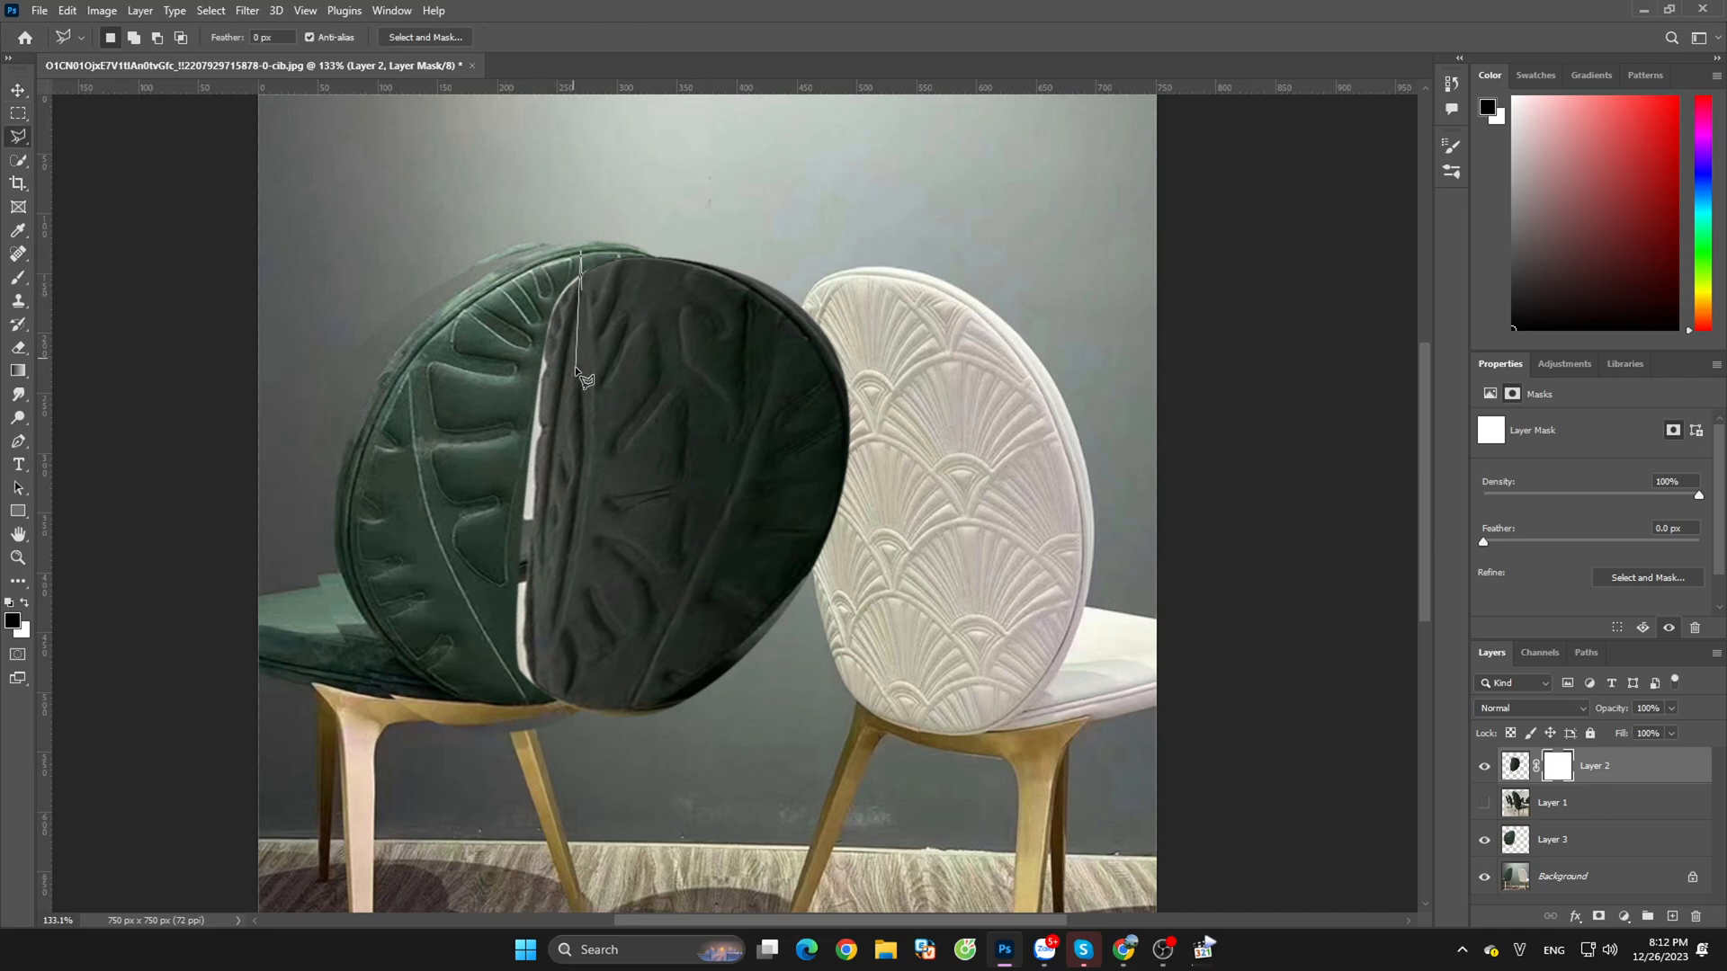
pyautogui.click(589, 420)
pyautogui.click(530, 700)
pyautogui.click(477, 739)
pyautogui.click(435, 629)
pyautogui.doubleClick(493, 245)
pyautogui.press('x')
pyautogui.hotkey('ctrl', 'BackSpace')
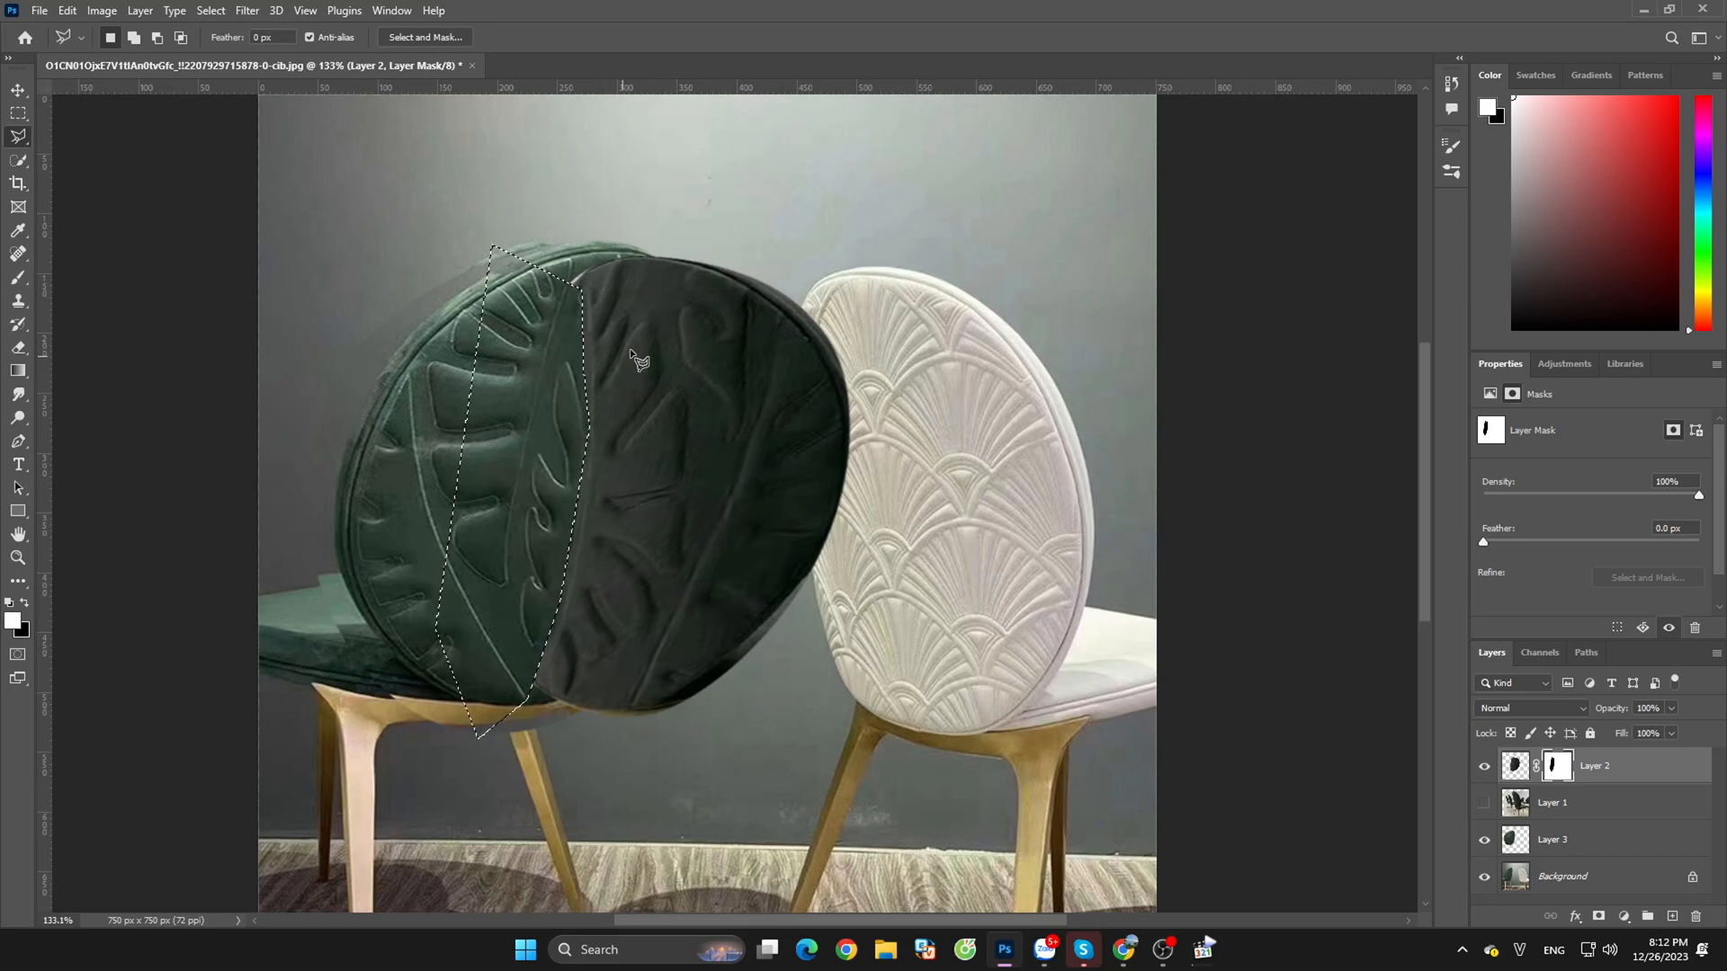
pyautogui.hotkey('ctrl', 'd')
pyautogui.press('v')
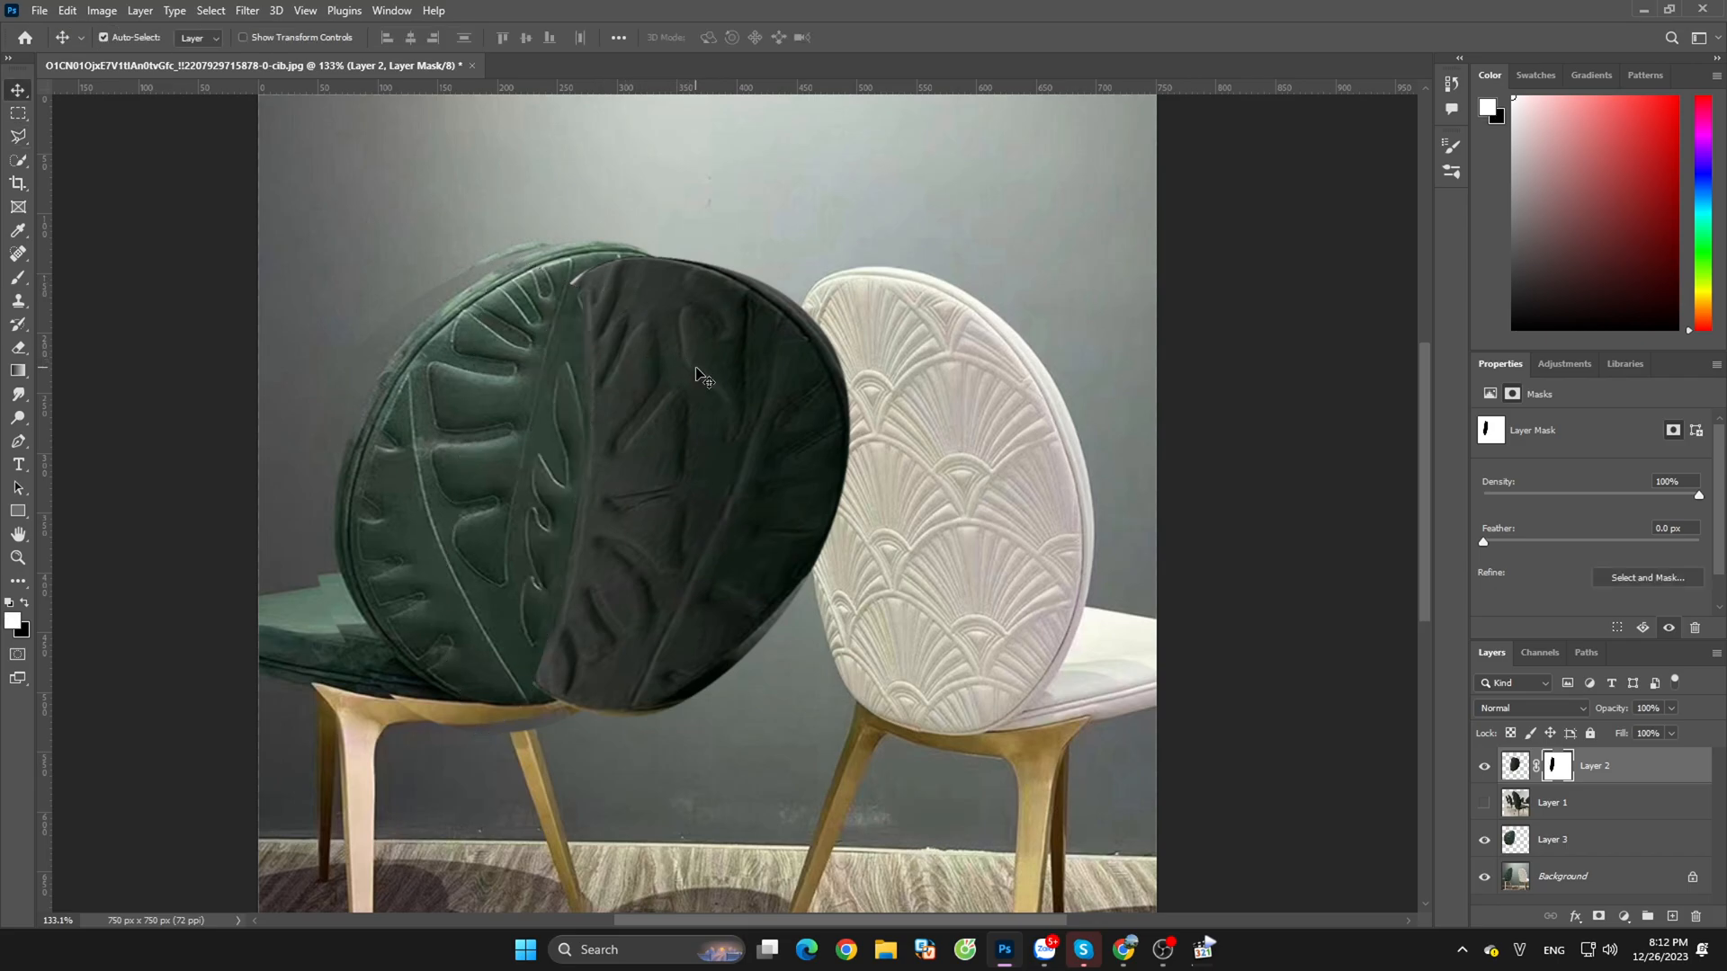
pyautogui.scroll(1, 584, 283)
pyautogui.scroll(2, 585, 283)
pyautogui.moveTo(666, 395); pyautogui.dragTo(834, 452)
pyautogui.hotkey('ctrl', 'z')
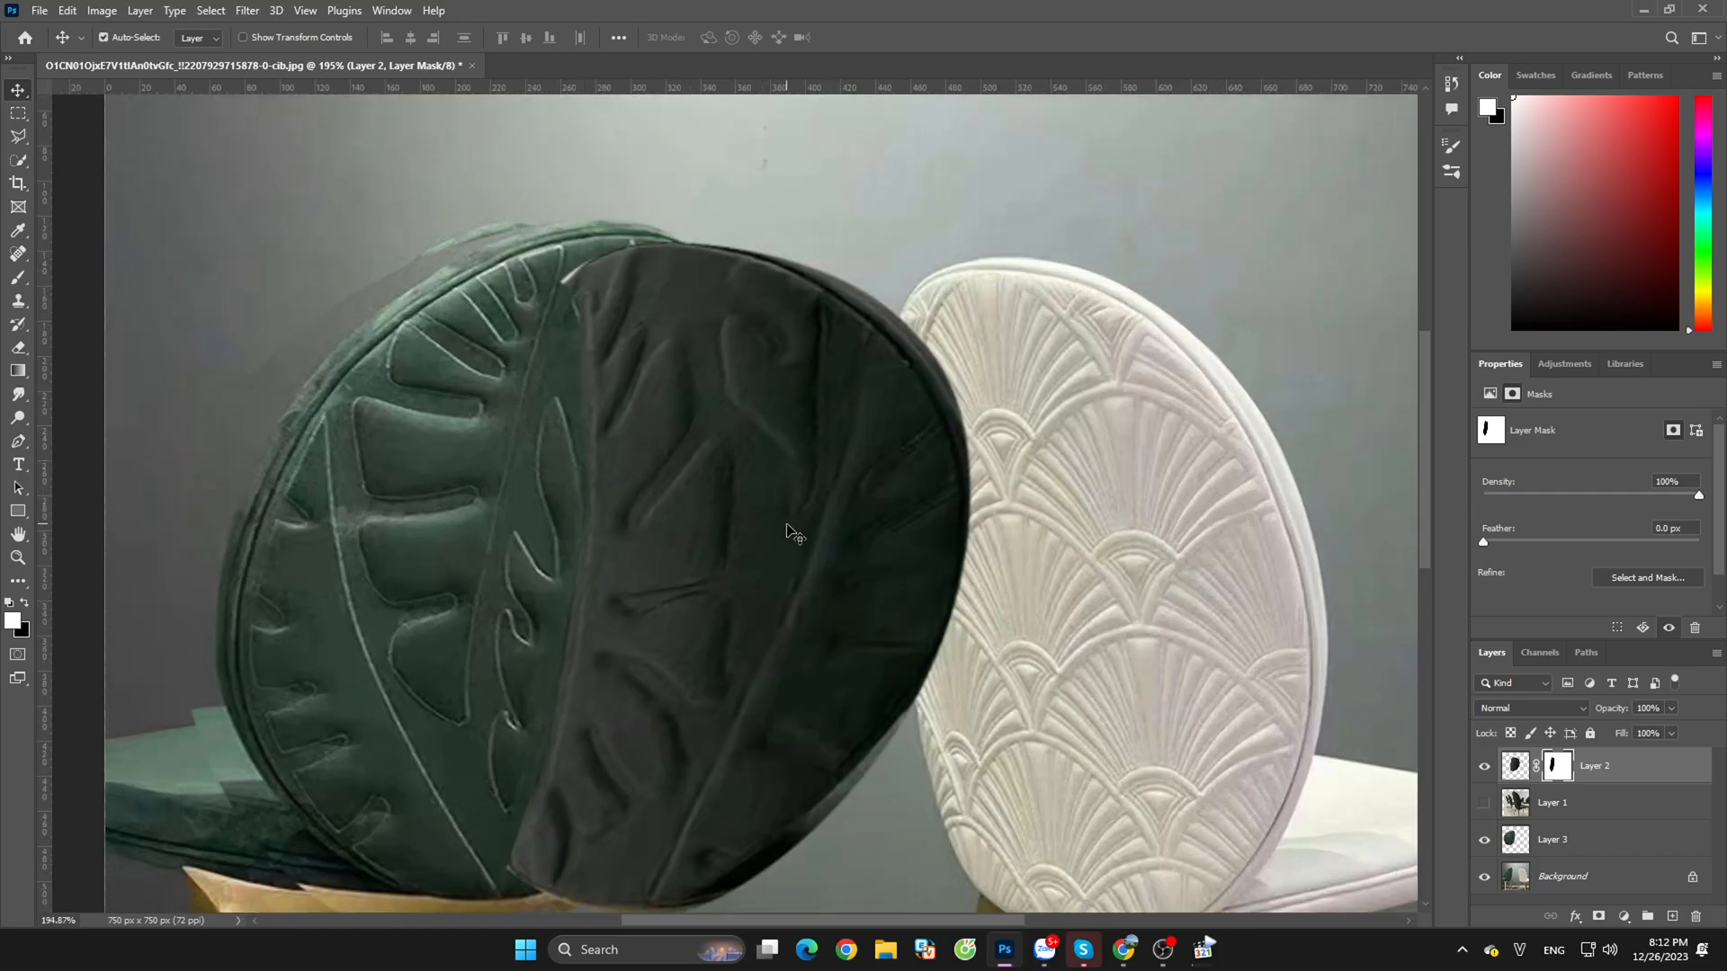
pyautogui.scroll(-3, 944, 436)
pyautogui.moveTo(936, 455); pyautogui.dragTo(1056, 824)
pyautogui.hotkey('ctrl', 'z')
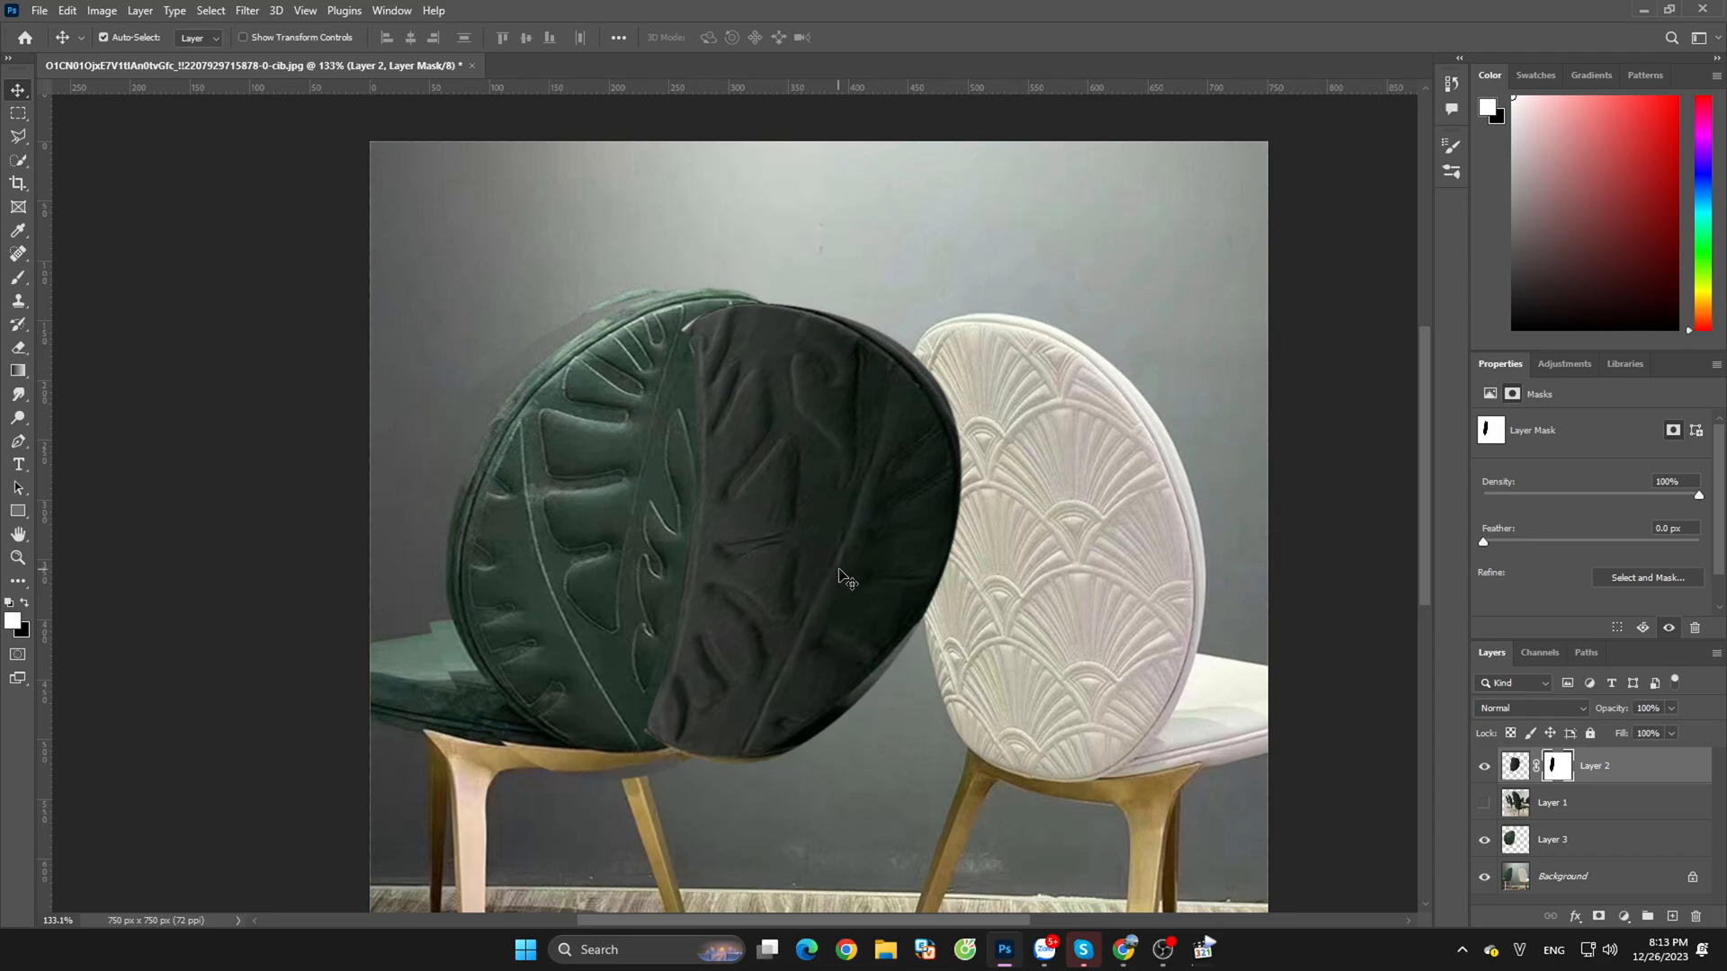
# Step: Stamp Layer 2 and Layer 3 together into a new merged layer and open it for free transform
pyautogui.click(1557, 851)
pyautogui.hotkey('ctrl', 'alt', 'e')
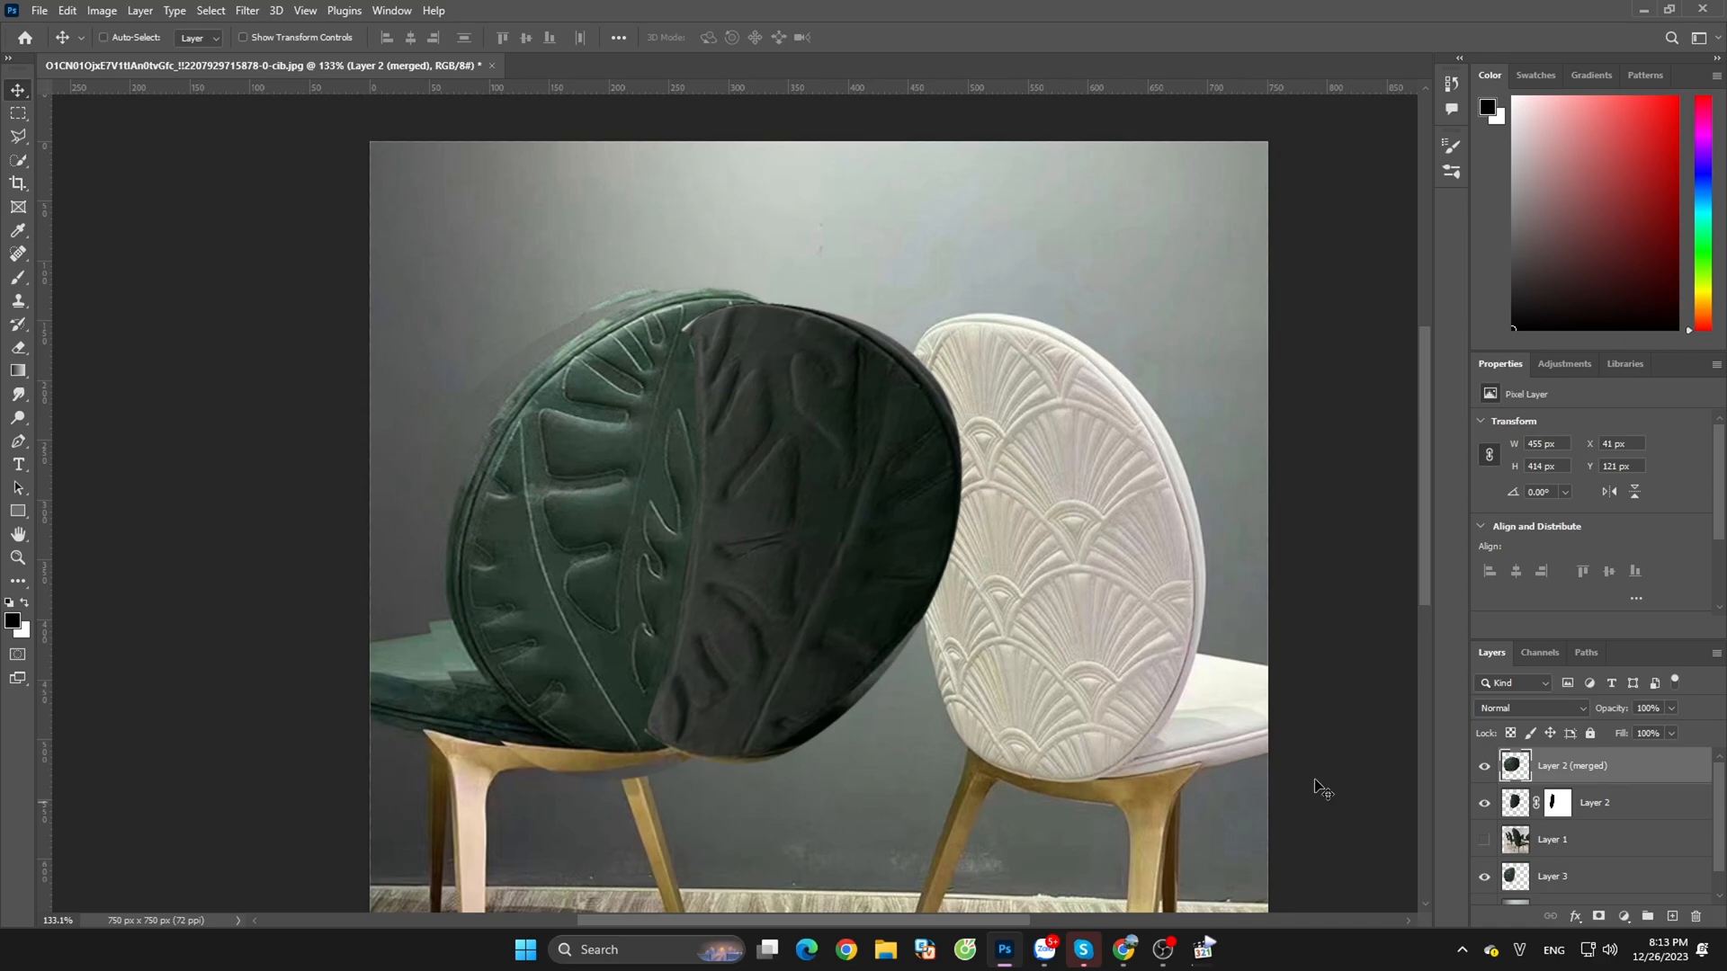
pyautogui.hotkey('ctrl', 't')
pyautogui.moveTo(819, 492); pyautogui.dragTo(1067, 580)
pyautogui.hotkey('ctrl', 'z')
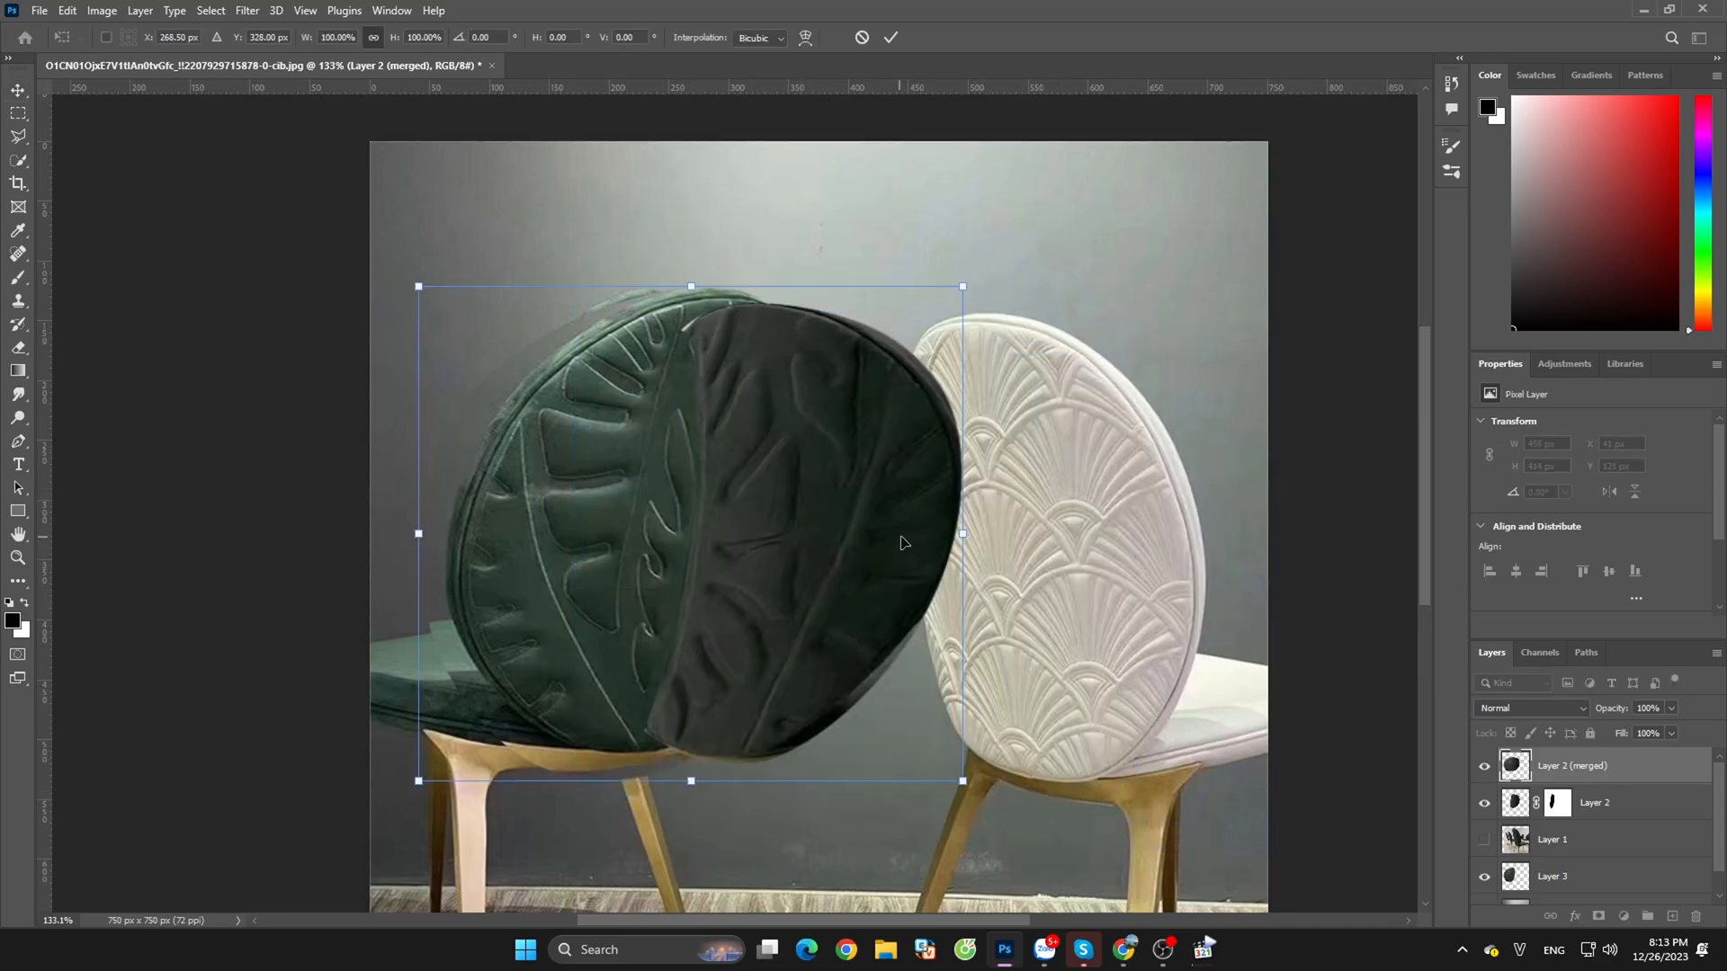
# Step: Move the merged backrest toward the white chair and distort it to about 98% width, 113% height, 2.8° rotation and 6° horizontal skew
pyautogui.moveTo(903, 542); pyautogui.dragTo(1018, 558)
pyautogui.moveTo(1106, 299); pyautogui.dragTo(1091, 282)
pyautogui.moveTo(1092, 779); pyautogui.dragTo(1084, 843)
pyautogui.moveTo(795, 306); pyautogui.dragTo(796, 294)
pyautogui.moveTo(1069, 286); pyautogui.dragTo(1050, 287)
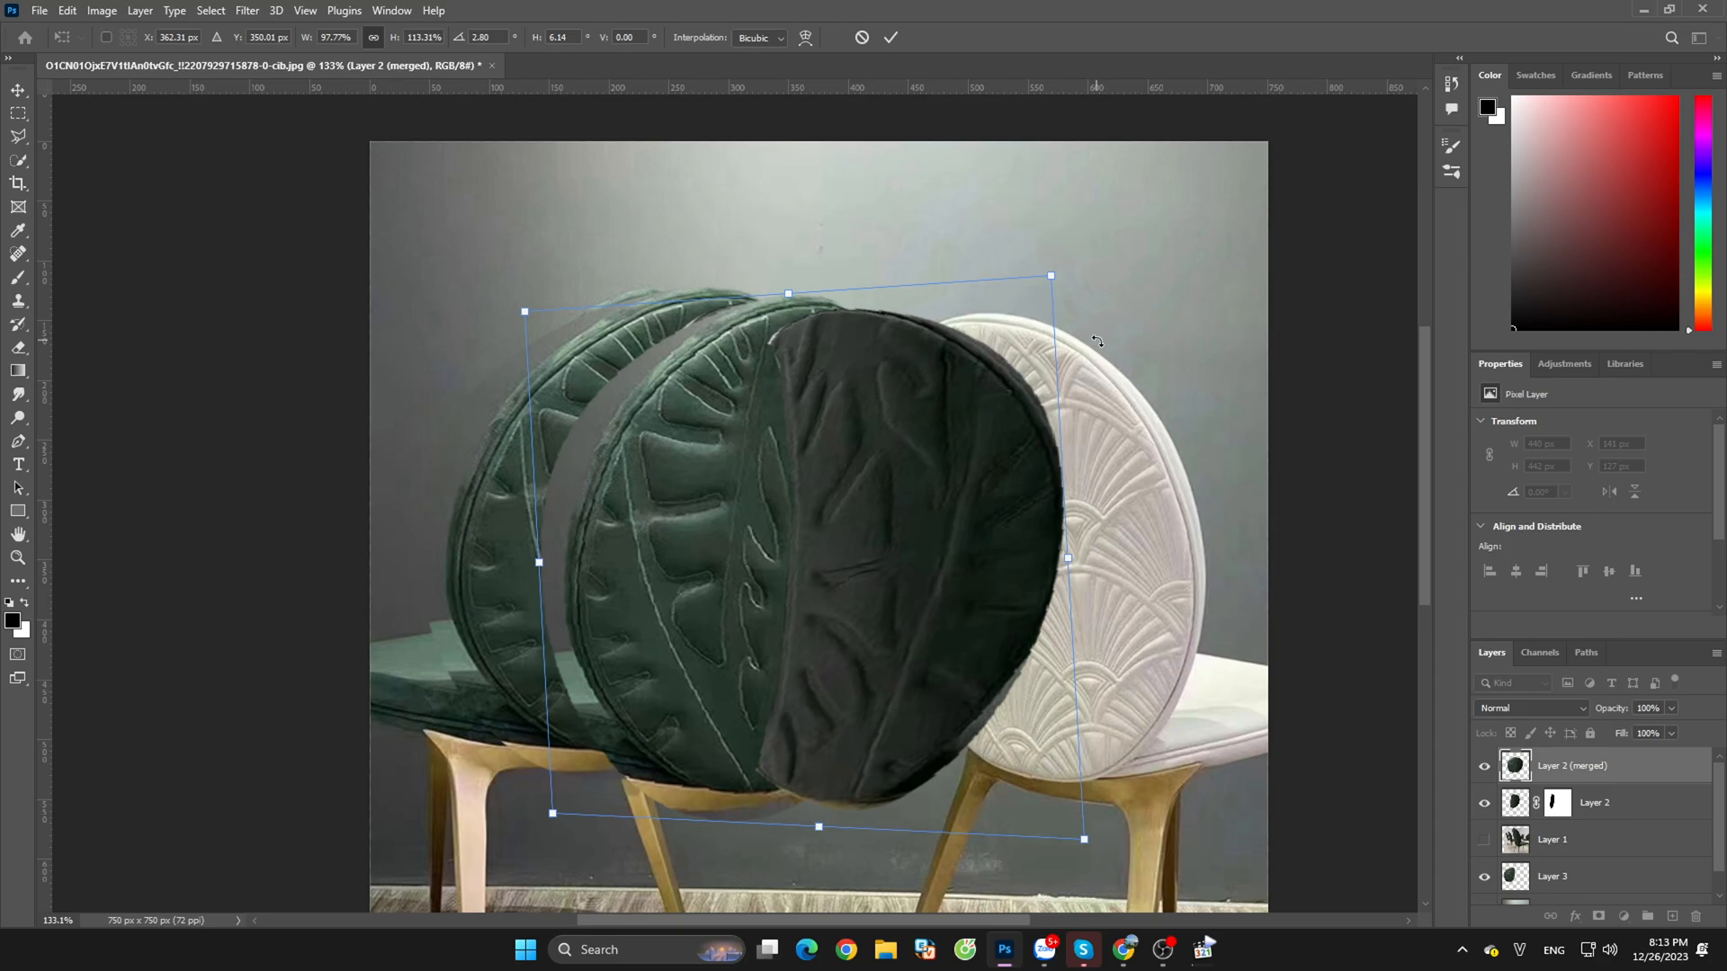
pyautogui.moveTo(1049, 277); pyautogui.dragTo(1048, 277)
pyautogui.press('Return')
# Step: Save the layered document in Photoshop PSD format in the Chinese-named product folder on the Desktop
pyautogui.hotkey('ctrl', 'shift', 's')
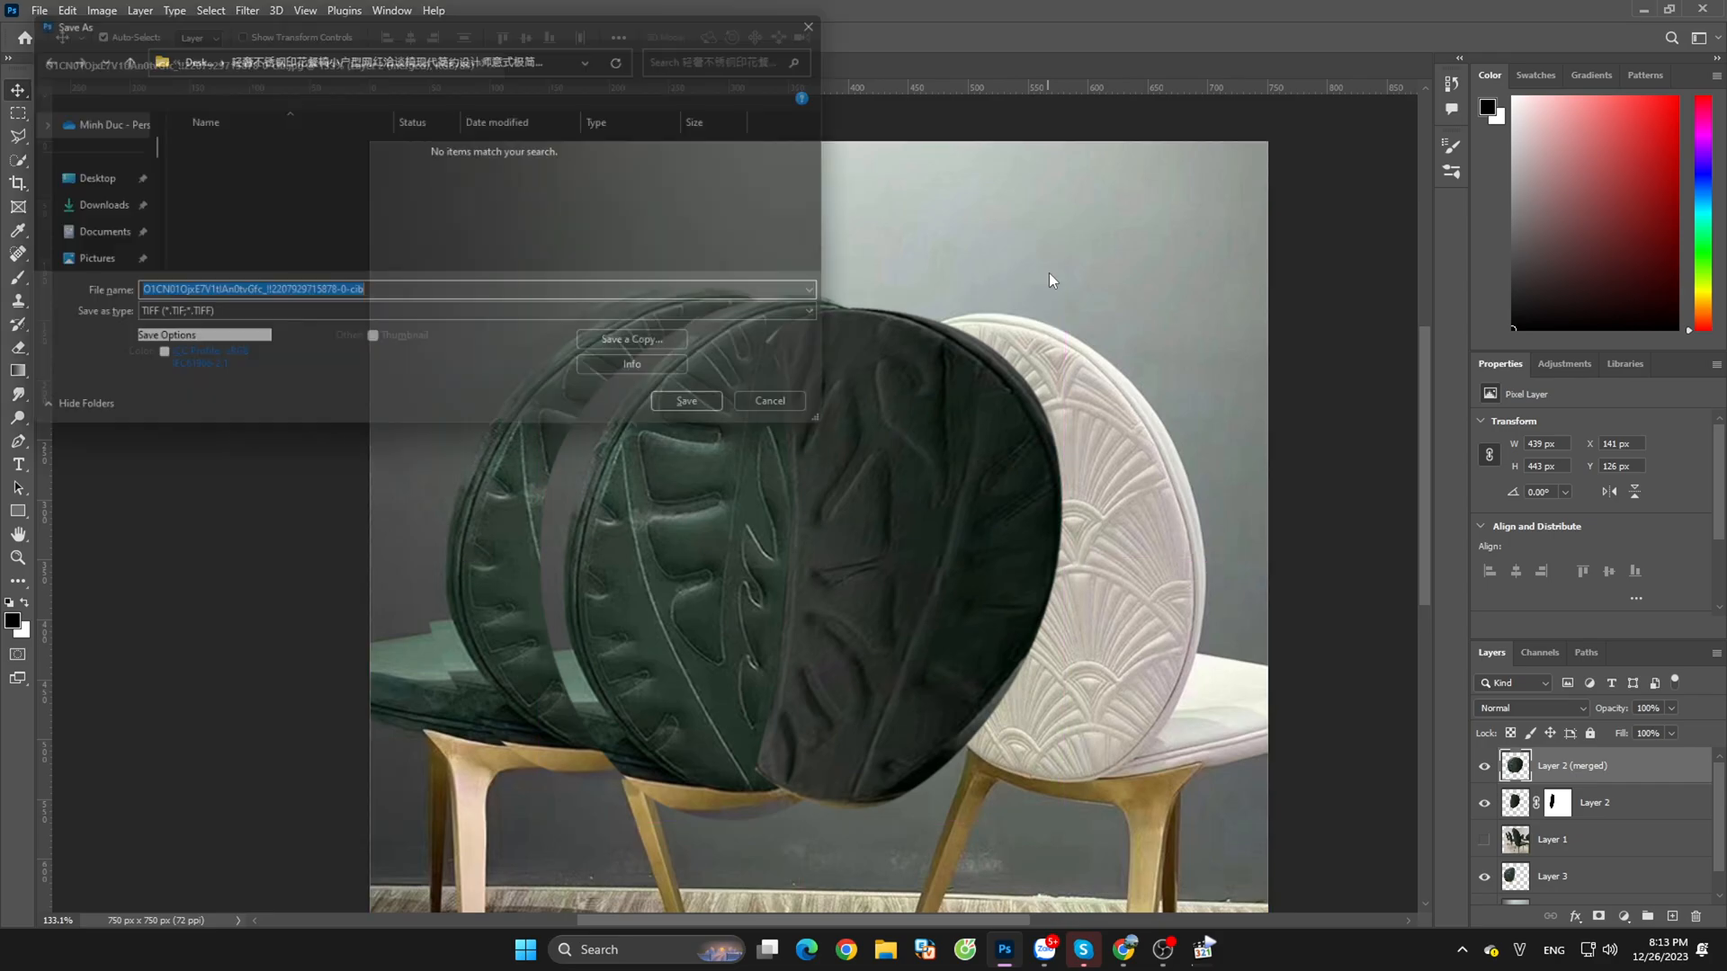
pyautogui.click(76, 176)
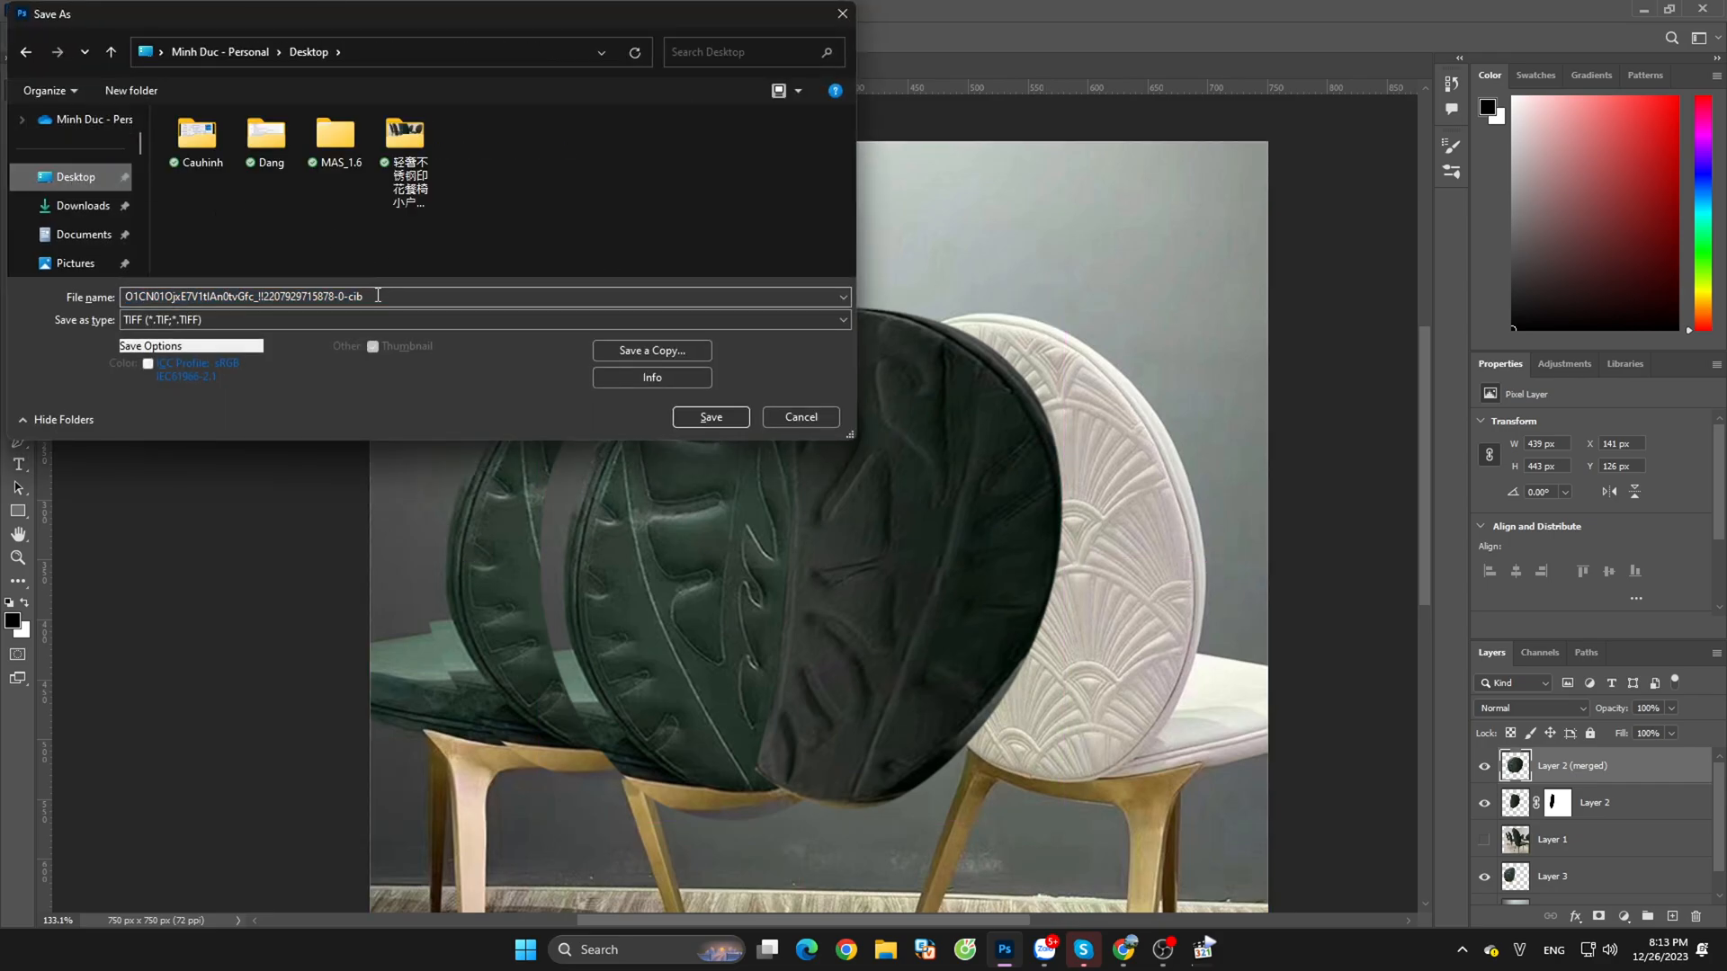
pyautogui.doubleClick(400, 220)
pyautogui.click(342, 321)
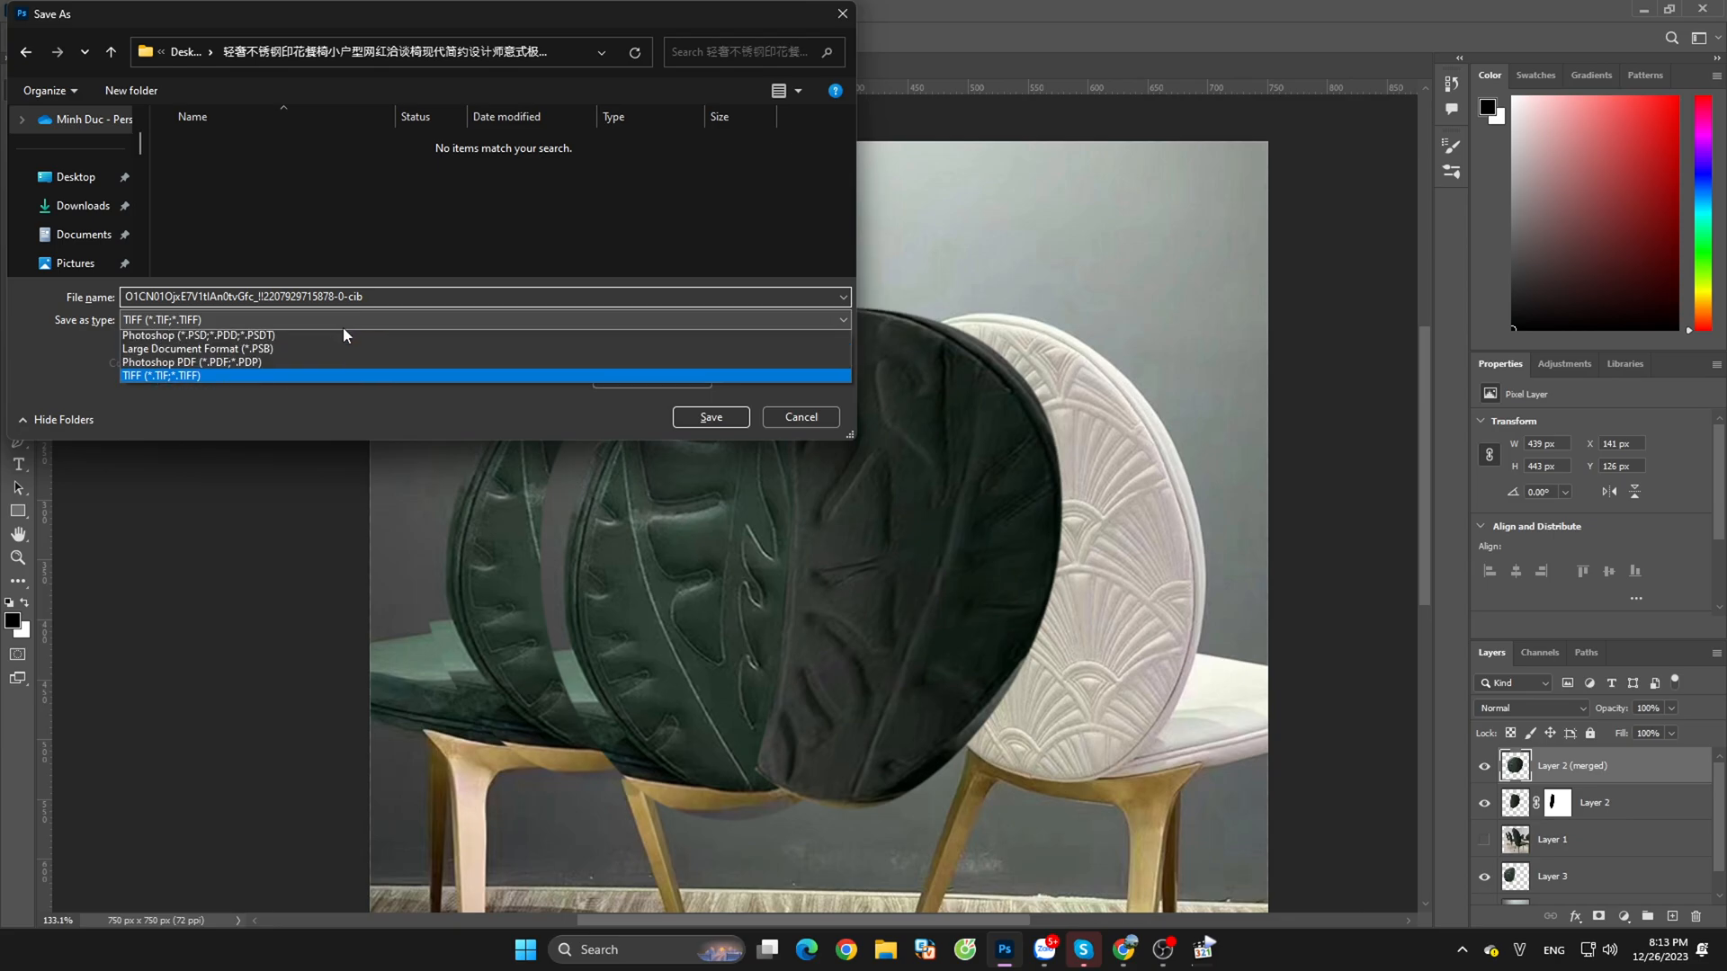
pyautogui.click(378, 239)
pyautogui.click(370, 321)
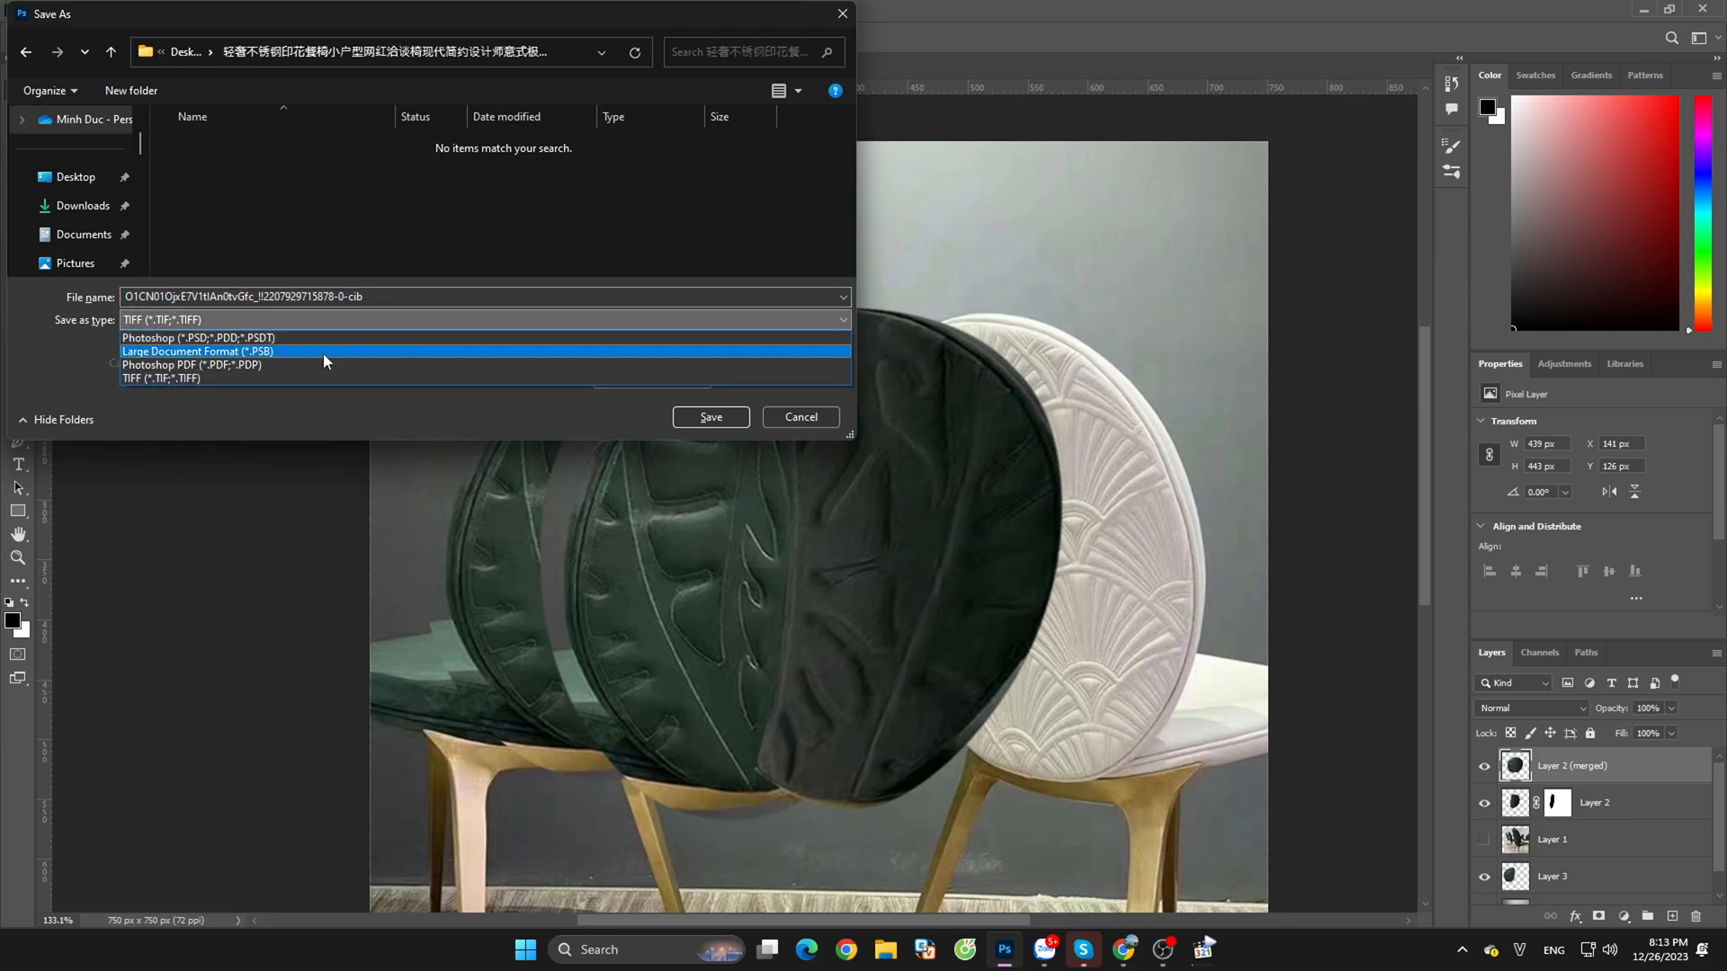
pyautogui.click(331, 340)
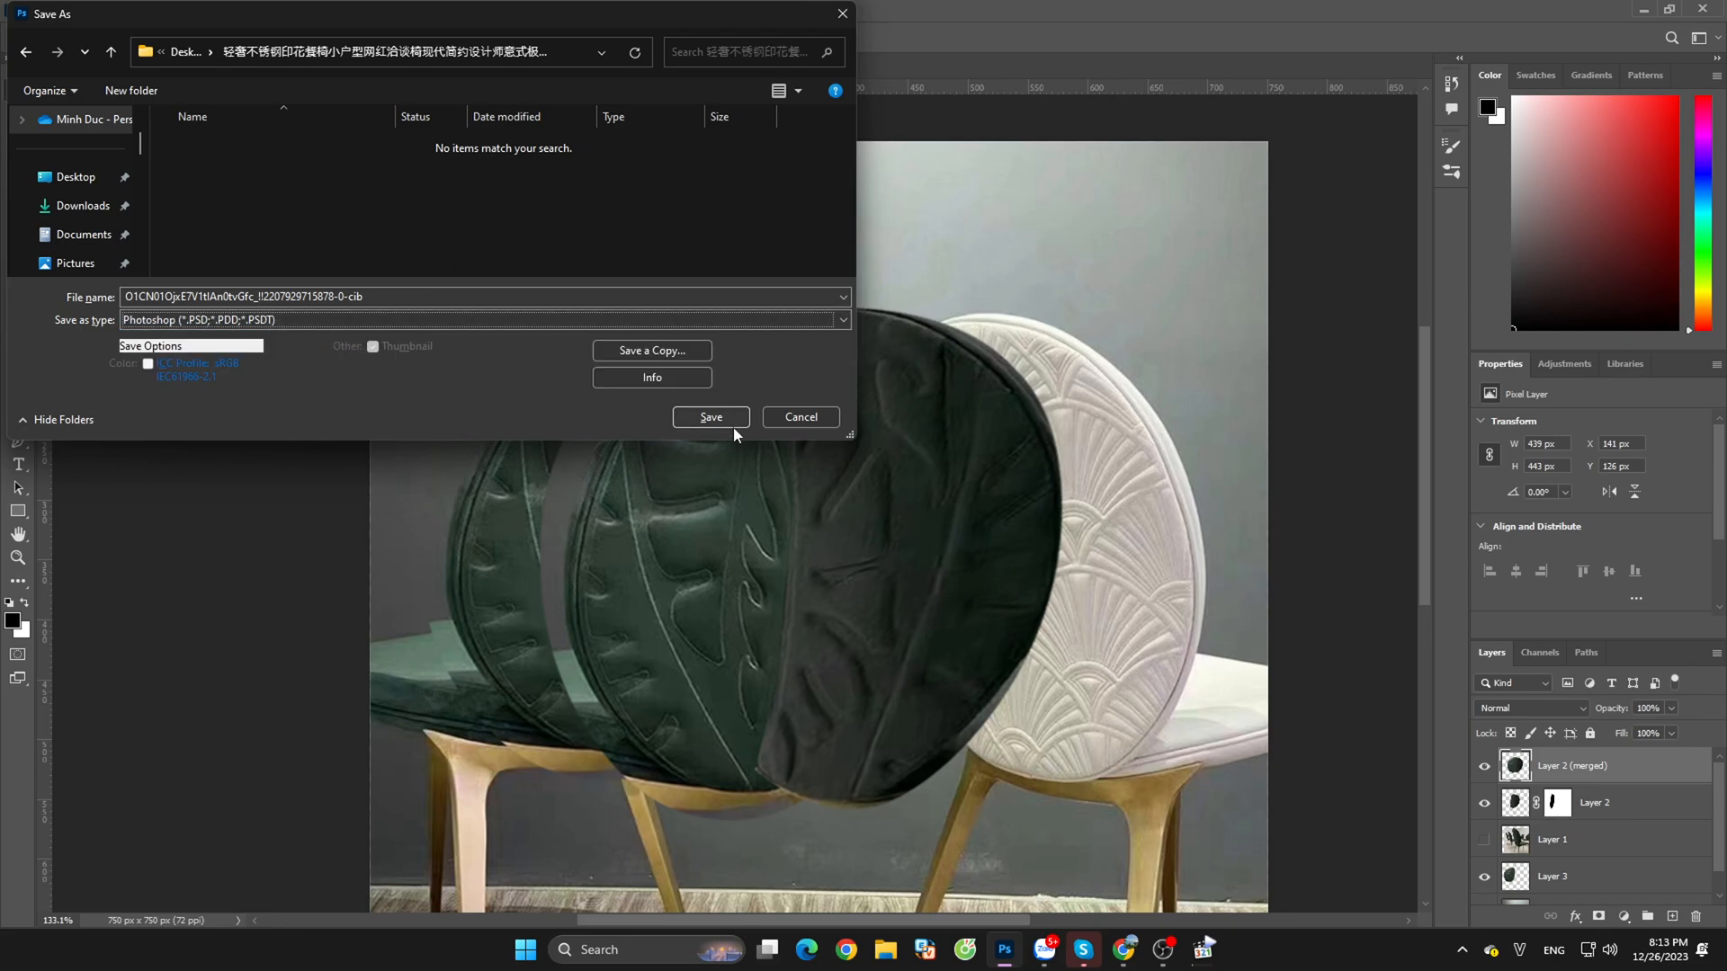
pyautogui.click(711, 418)
pyautogui.click(1060, 266)
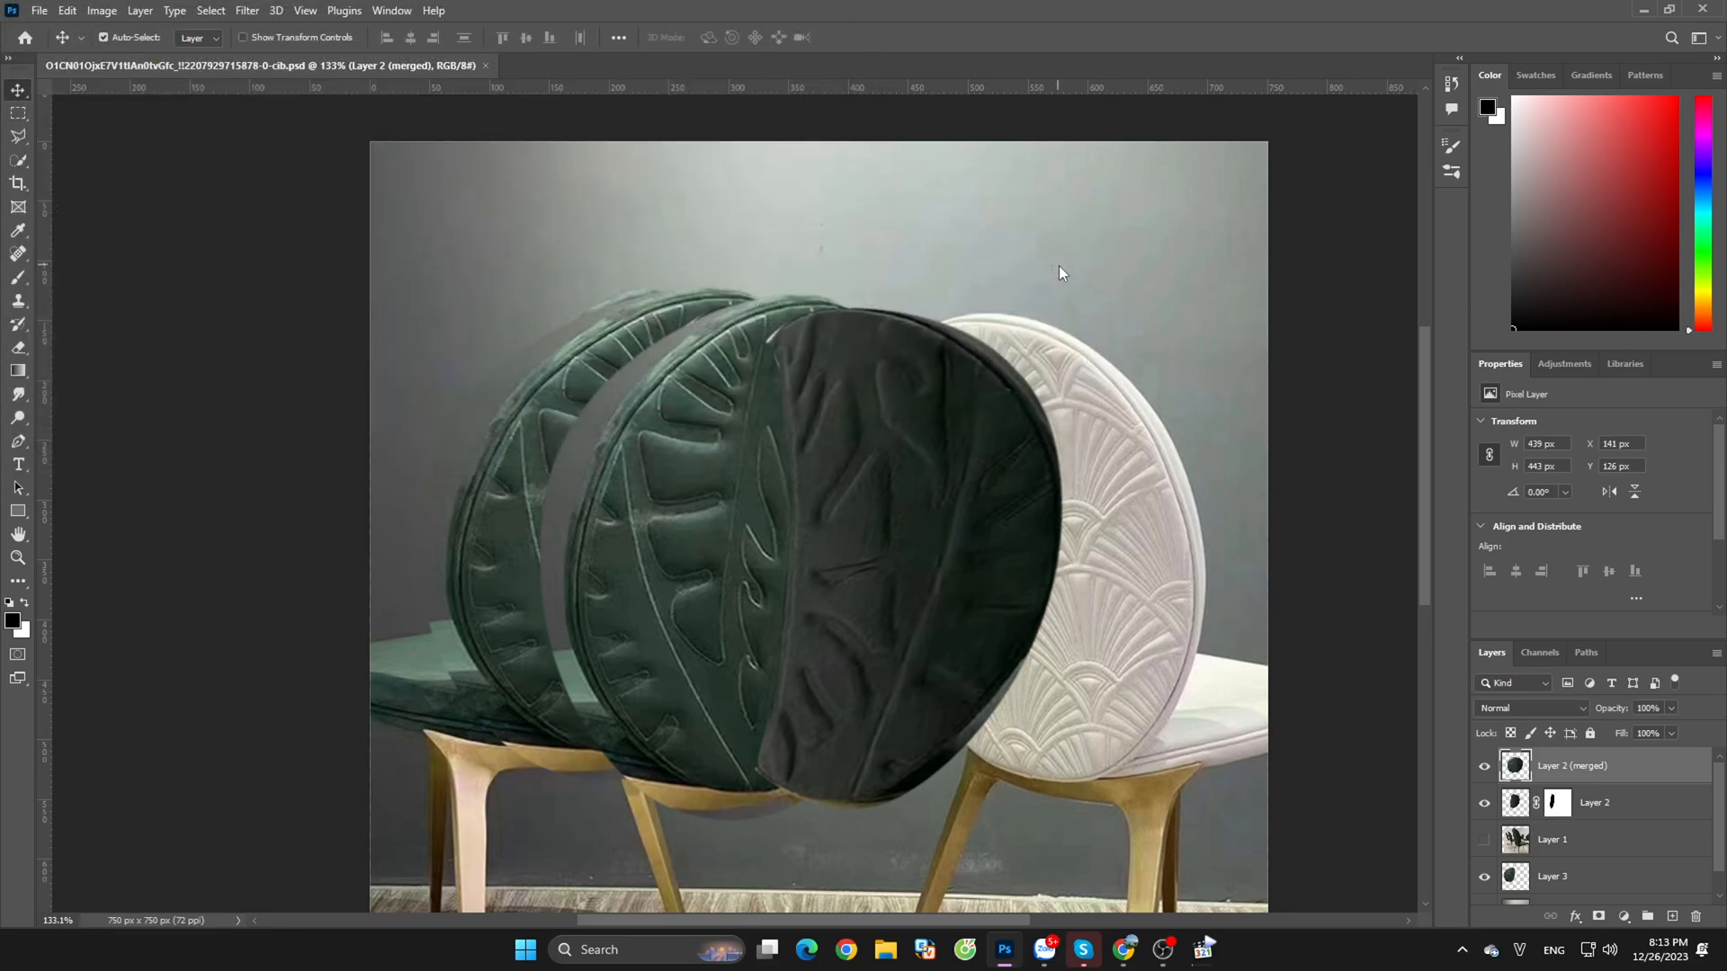